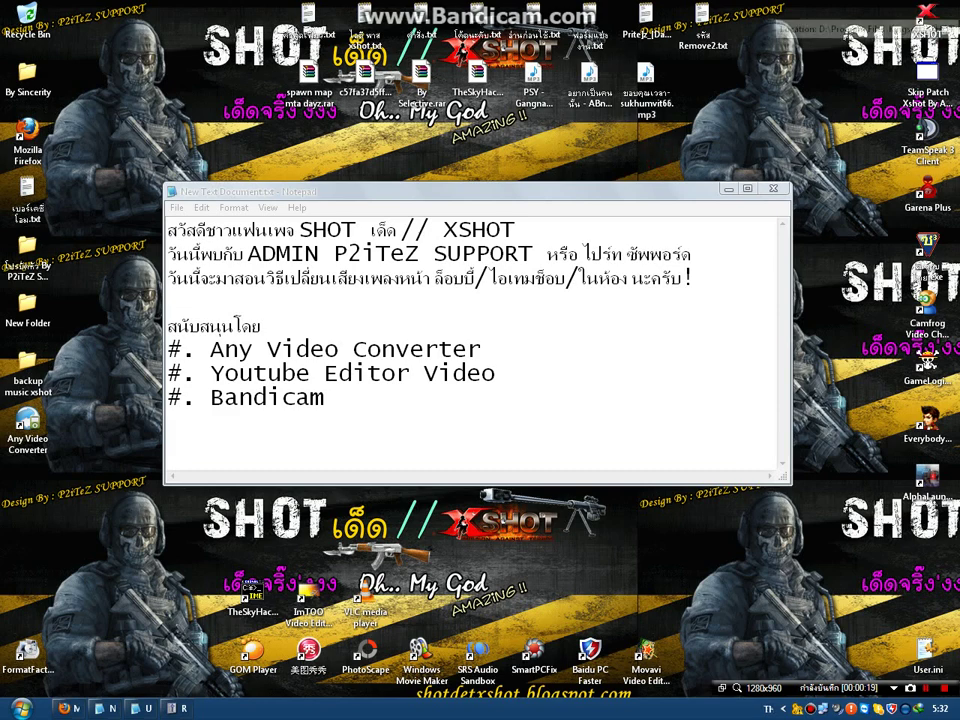
- Open the XSHOT game's installation folder through its desktop shortcut's target, close the shortcut properties, and open the Music folder
{"action": "right_click", "coordinate": [923, 12]}
{"action": "left_click", "coordinate": [793, 378]}
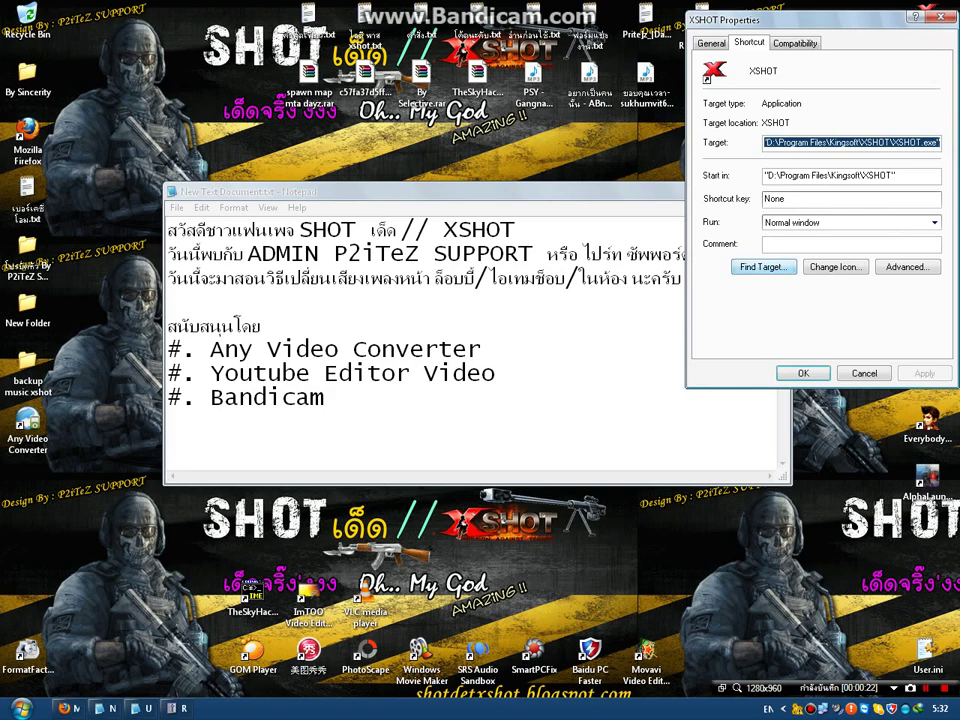
{"action": "left_click", "coordinate": [763, 266]}
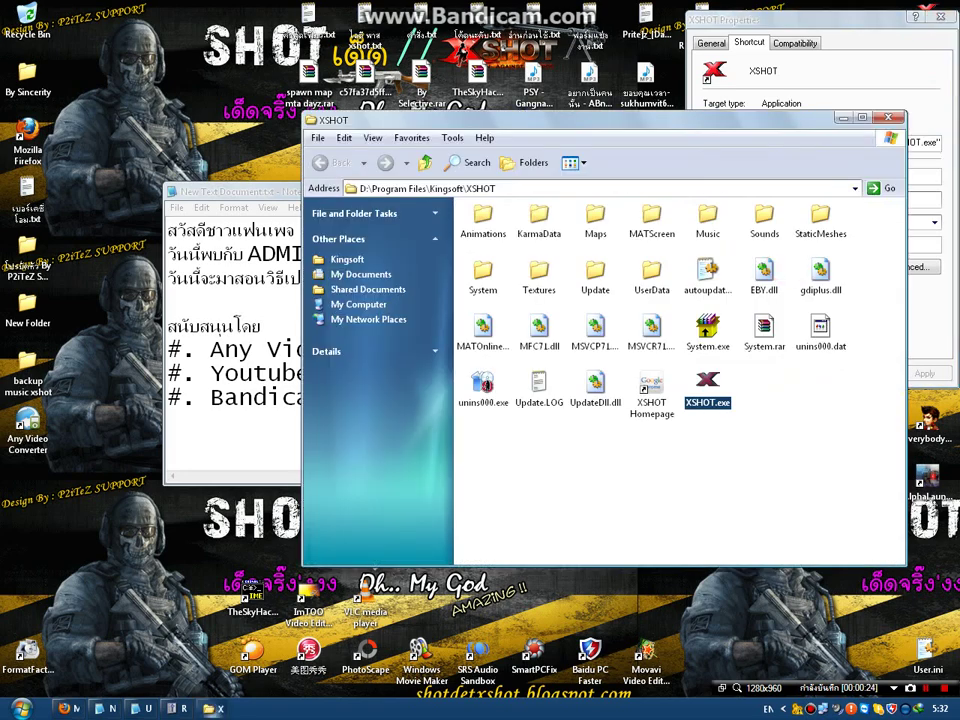
{"action": "left_click", "coordinate": [782, 403]}
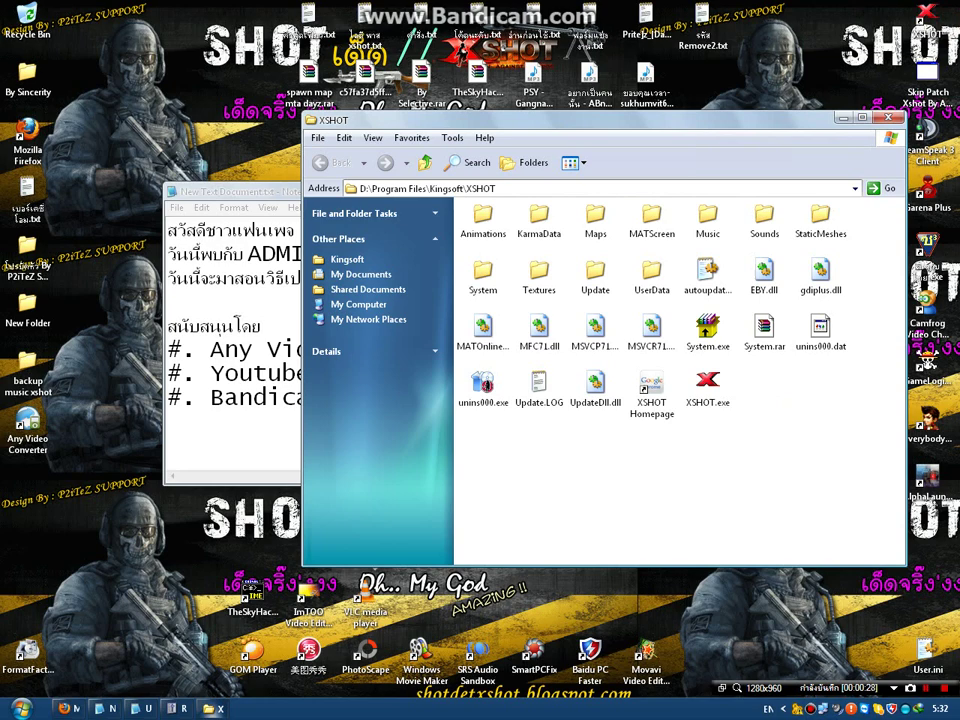
{"action": "double_click", "coordinate": [707, 222]}
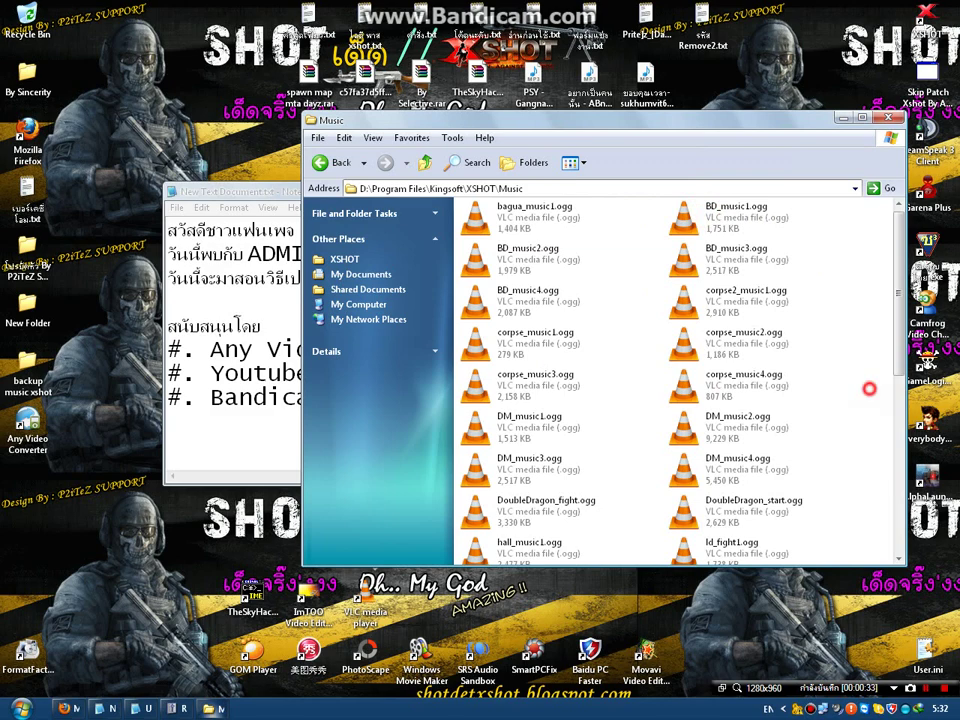
- Locate room_music1.ogg, shop_music1.ogg, server_music1.ogg and hall_music1.ogg in the game's Music folder
{"action": "scroll", "coordinate": [868, 388], "scroll_direction": "down", "scroll_amount": 5}
{"action": "left_click", "coordinate": [740, 414]}
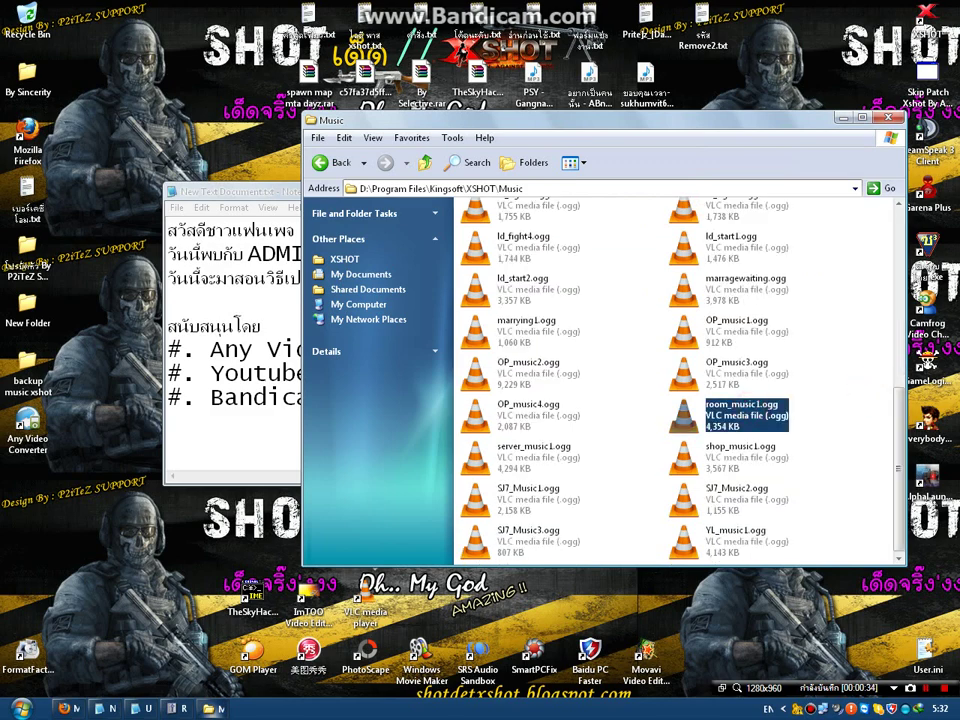
{"action": "left_click", "coordinate": [733, 449]}
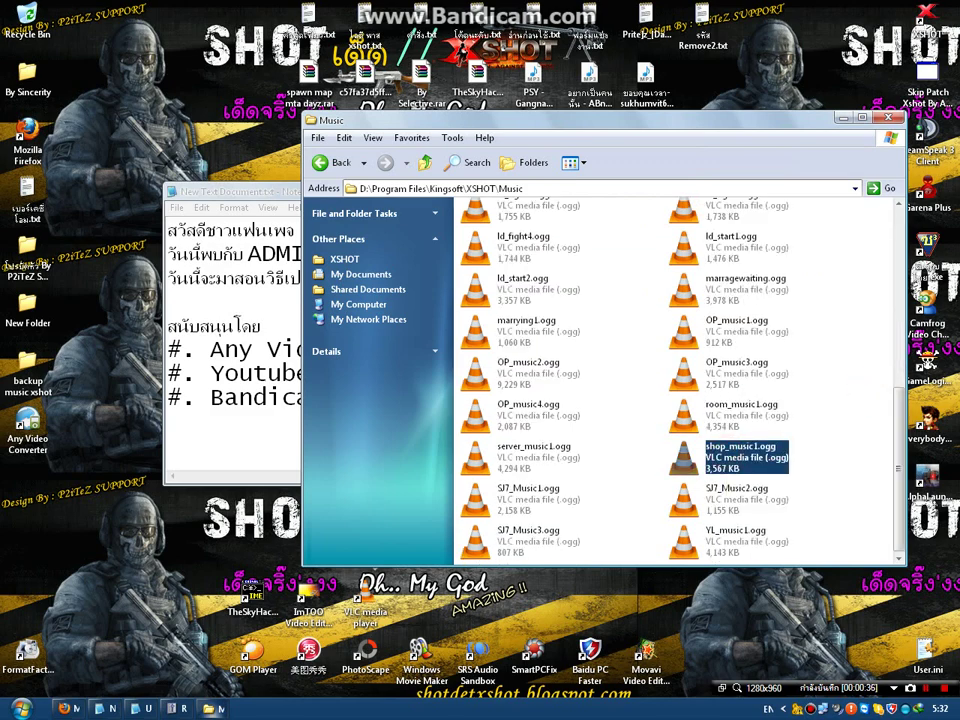
{"action": "left_click", "coordinate": [544, 452]}
{"action": "scroll", "coordinate": [544, 448], "scroll_direction": "up", "scroll_amount": 4}
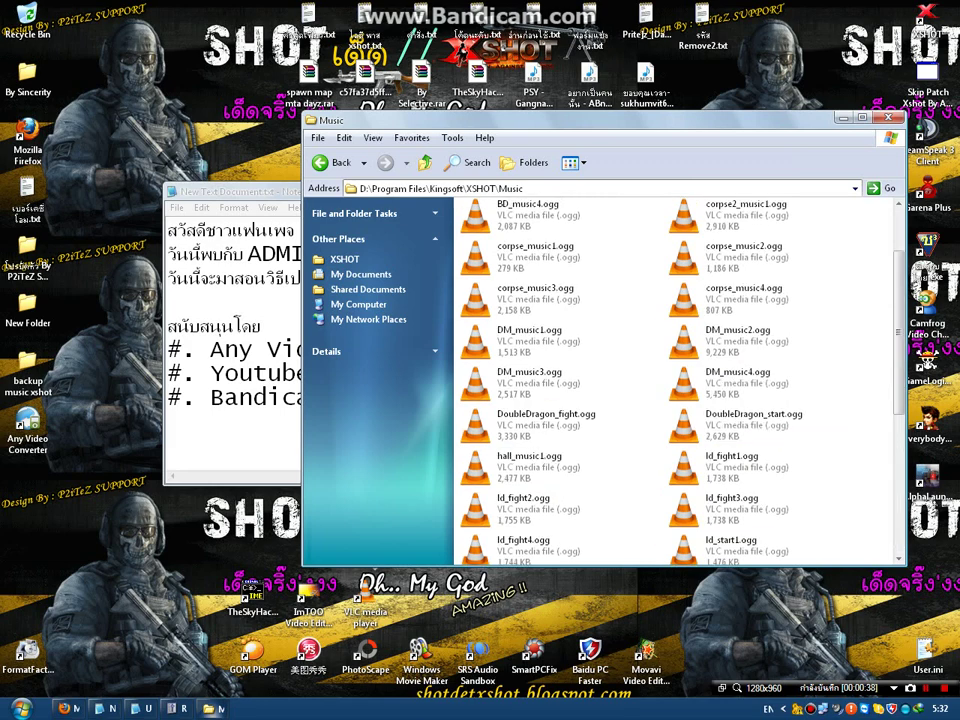
{"action": "scroll", "coordinate": [530, 337], "scroll_direction": "up", "scroll_amount": 2}
{"action": "scroll", "coordinate": [577, 418], "scroll_direction": "down", "scroll_amount": 2}
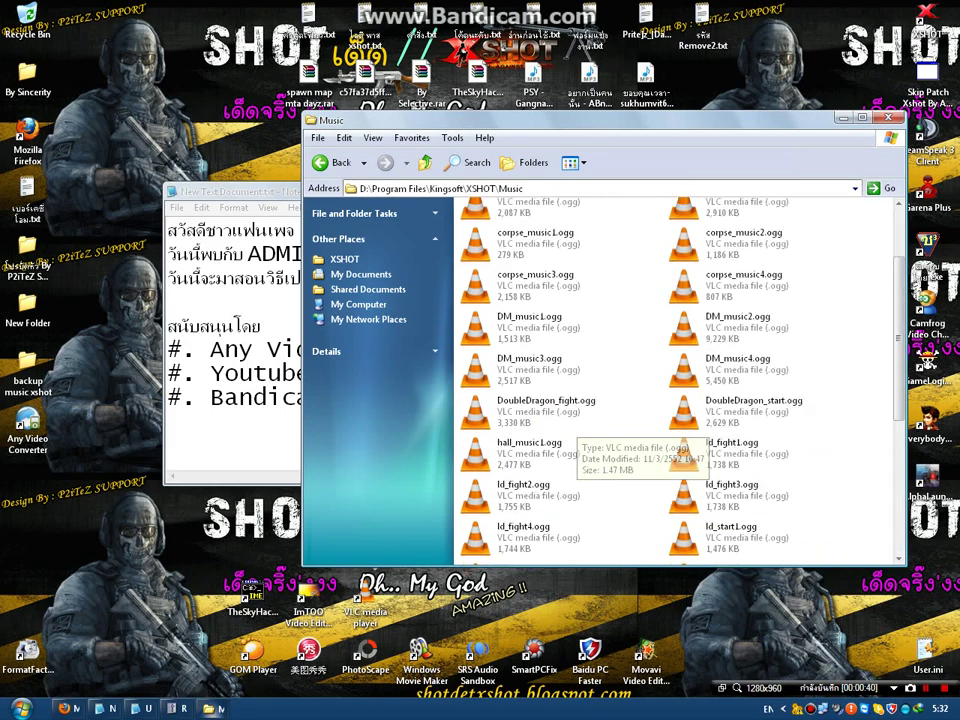
{"action": "left_click", "coordinate": [520, 454]}
{"action": "scroll", "coordinate": [520, 454], "scroll_direction": "down", "scroll_amount": 3}
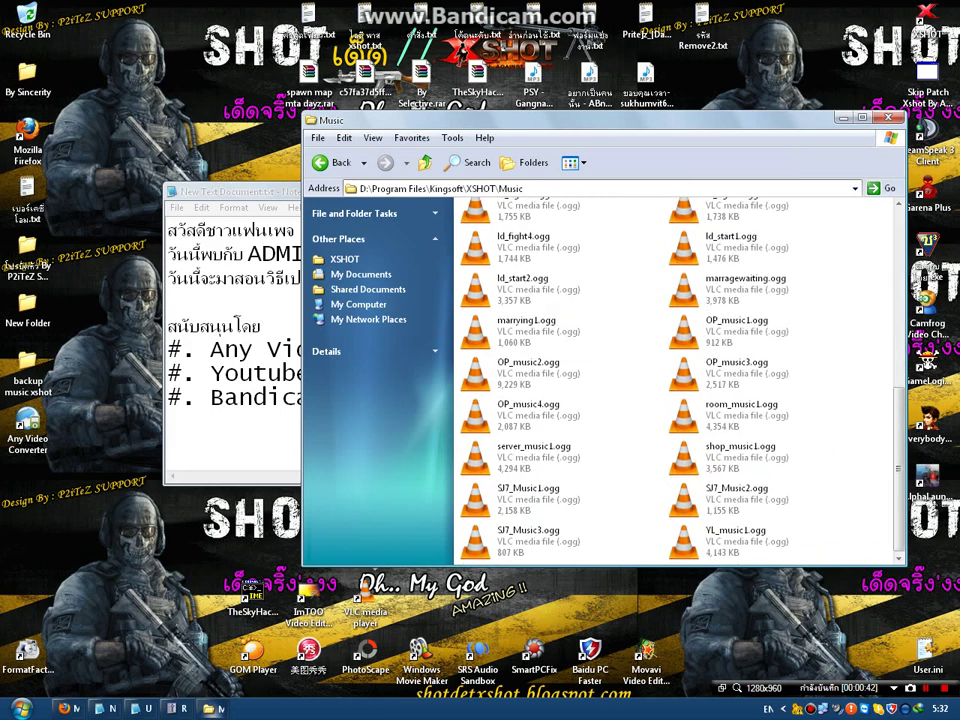
- Copy room_music1.ogg, shop_music1.ogg, server_music1.ogg and hall_music1.ogg from the Music folder
{"action": "left_click", "coordinate": [740, 409]}
{"action": "left_click", "coordinate": [740, 451], "text": "ctrl"}
{"action": "left_click", "coordinate": [538, 452], "text": "ctrl"}
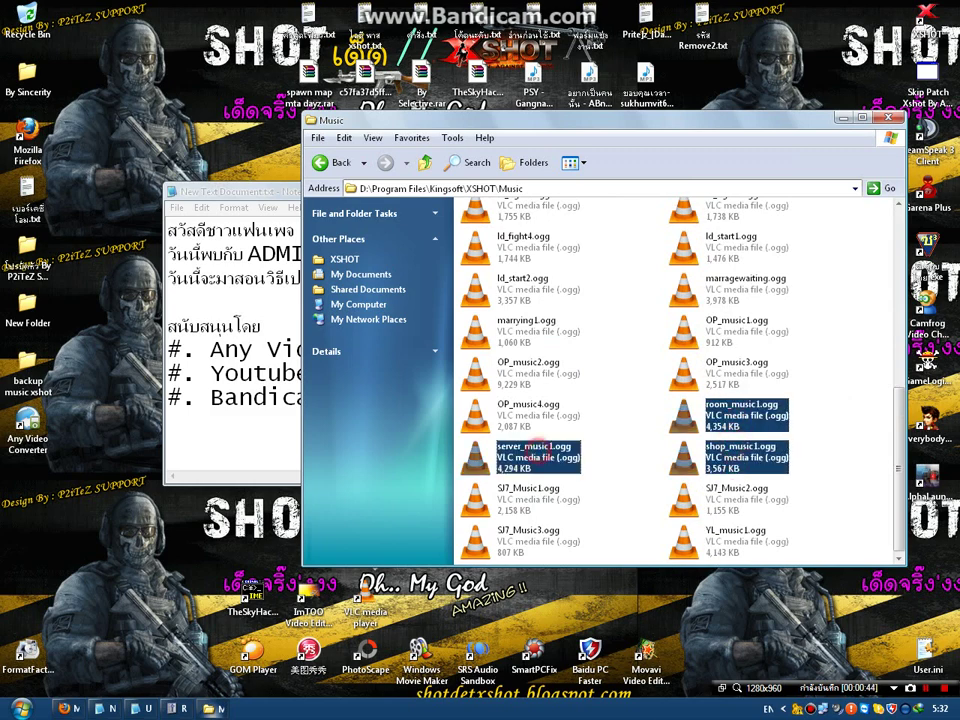
{"action": "scroll", "coordinate": [538, 446], "scroll_direction": "up", "scroll_amount": 3}
{"action": "left_click", "coordinate": [520, 260], "text": "ctrl"}
{"action": "right_click", "coordinate": [537, 280]}
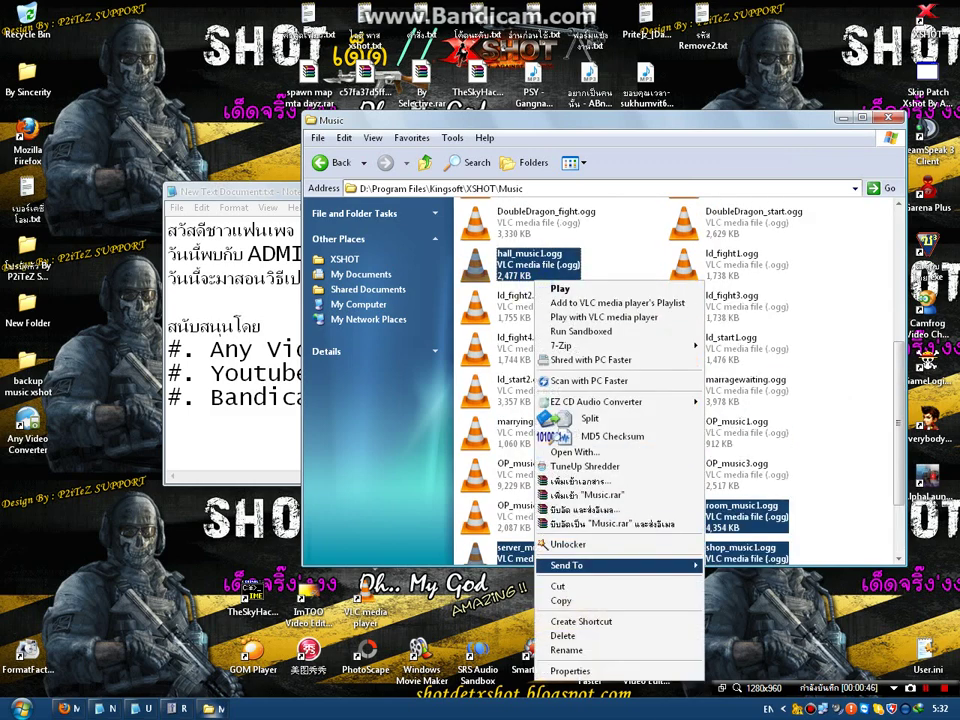
{"action": "left_click", "coordinate": [561, 600]}
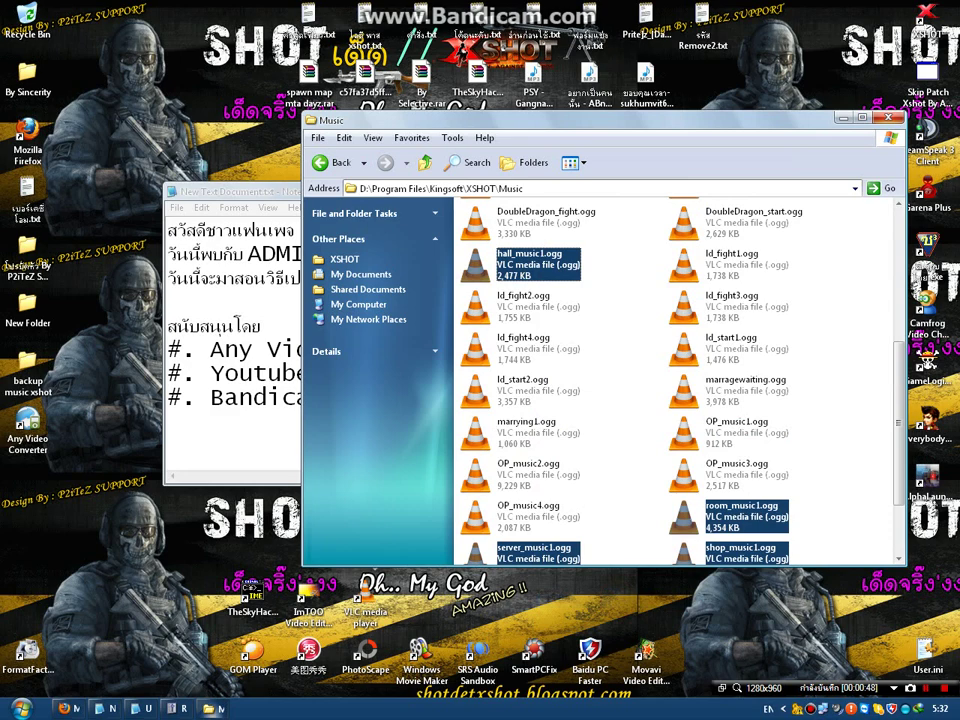
- Close the Music folder and paste the copied files into the backup folder inside backup music xshot, replacing the existing versions
{"action": "left_click", "coordinate": [886, 117]}
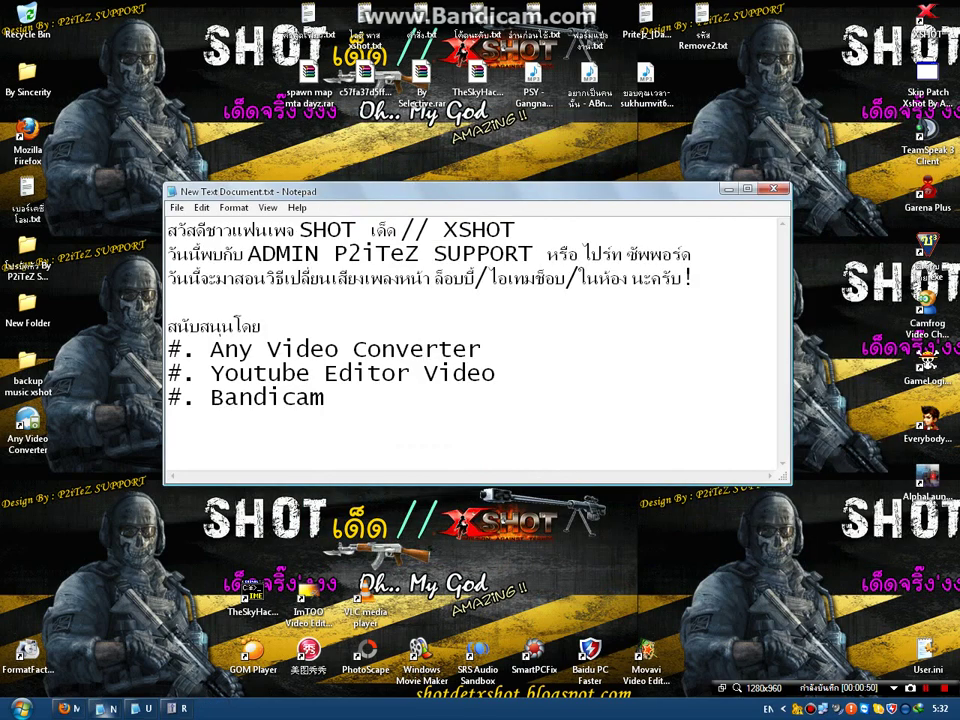
{"action": "double_click", "coordinate": [27, 368]}
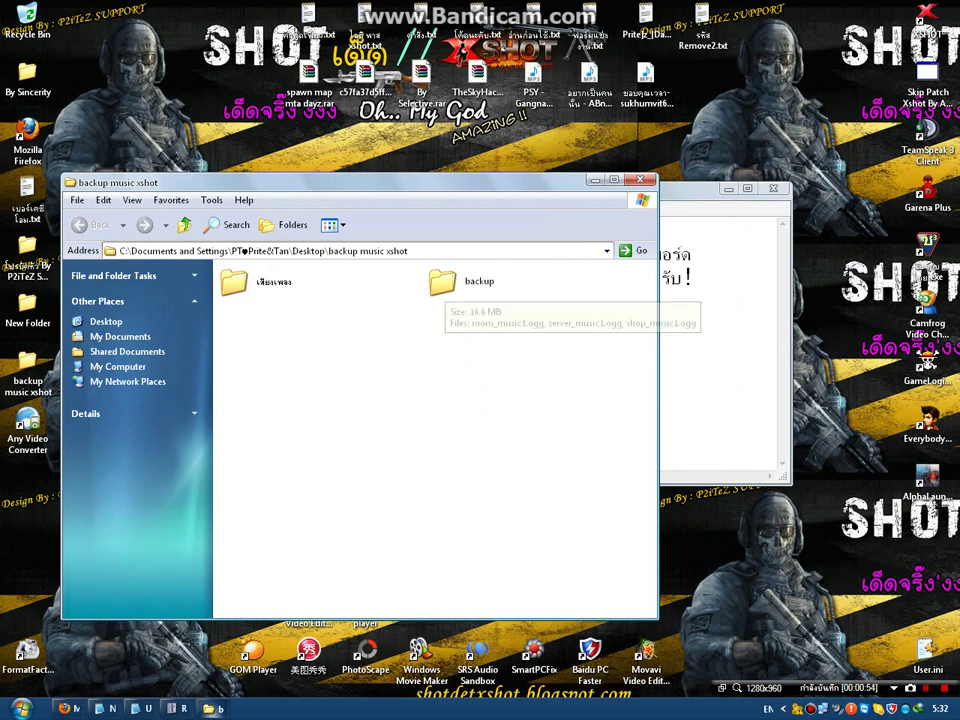
{"action": "double_click", "coordinate": [442, 282]}
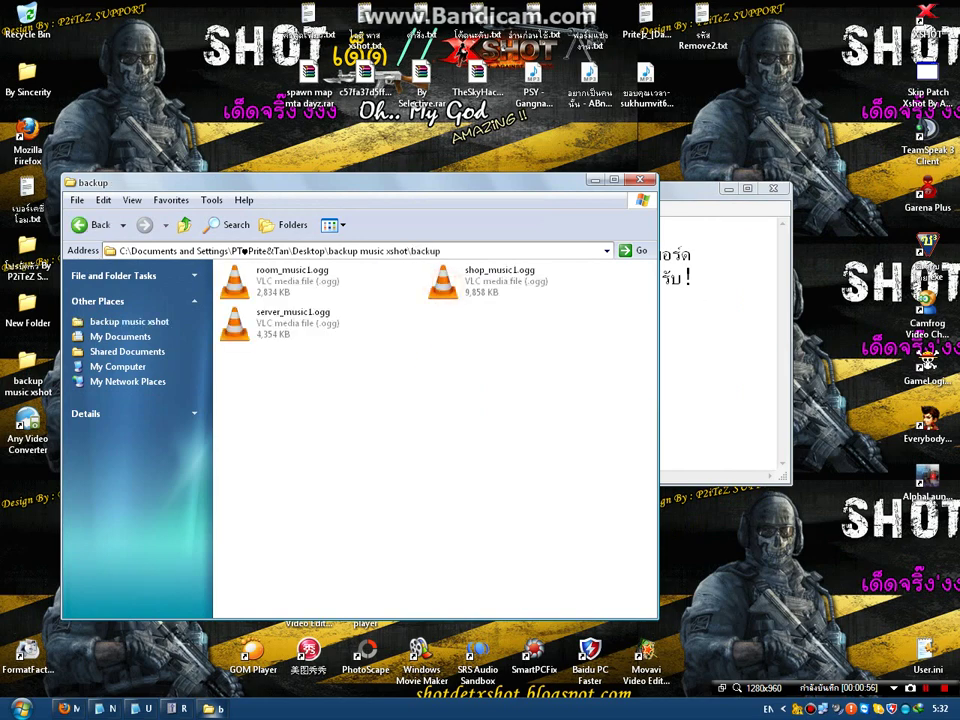
{"action": "right_click", "coordinate": [426, 360]}
{"action": "left_click", "coordinate": [462, 461]}
{"action": "left_click", "coordinate": [470, 426]}
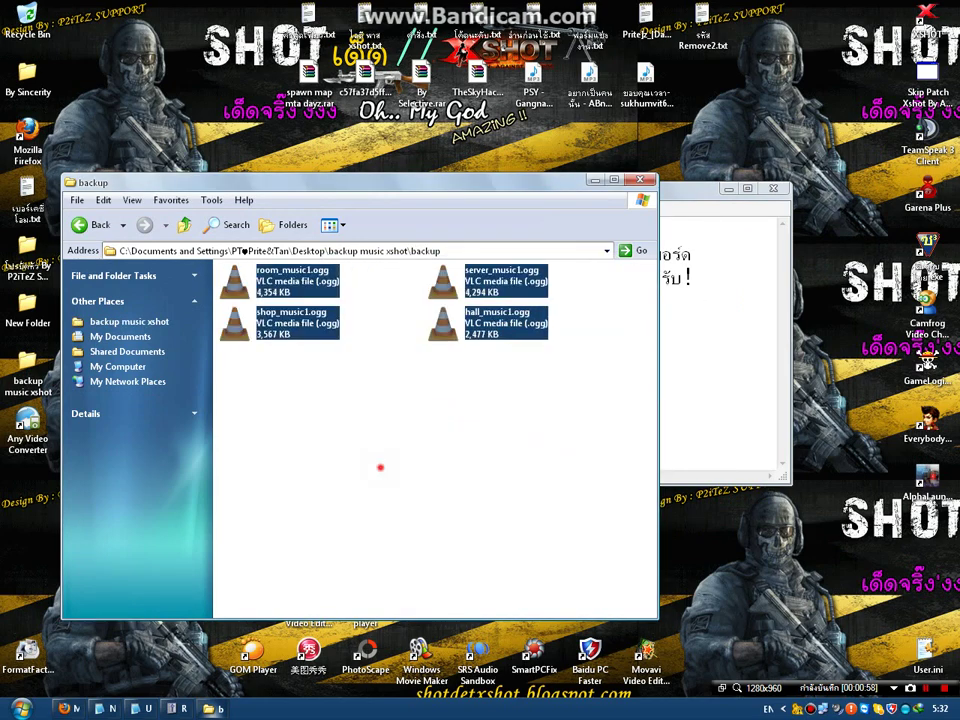
{"action": "left_click", "coordinate": [380, 467]}
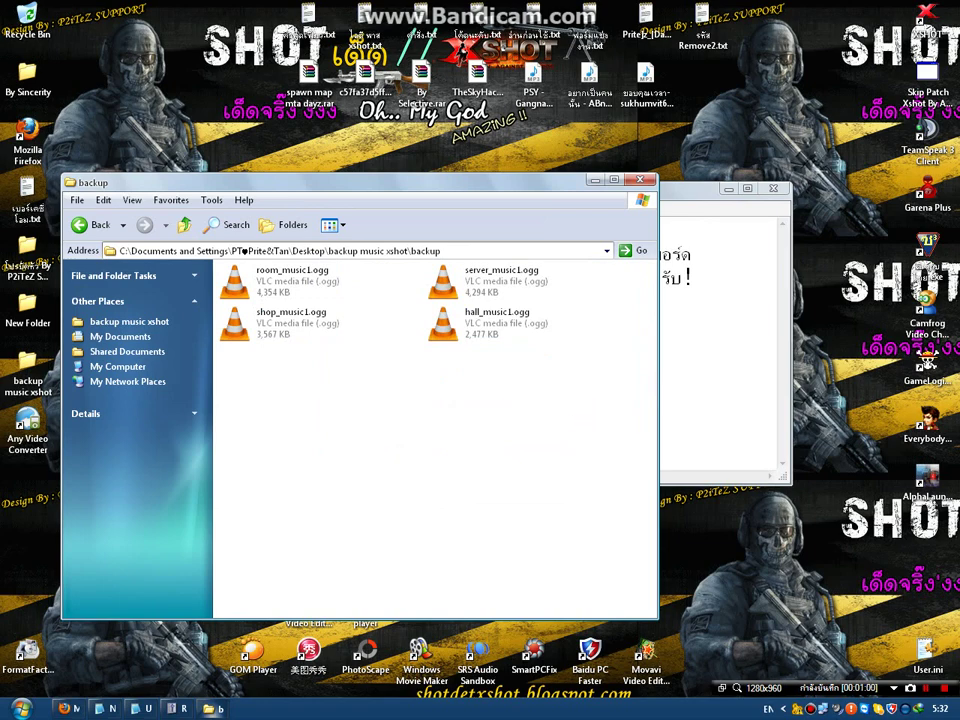
- Move the four OGG music files from the backup folder into the neighbouring เสียงเพลง folder
{"action": "left_click_drag", "start_coordinate": [262, 262], "coordinate": [531, 424]}
{"action": "right_click", "coordinate": [268, 276]}
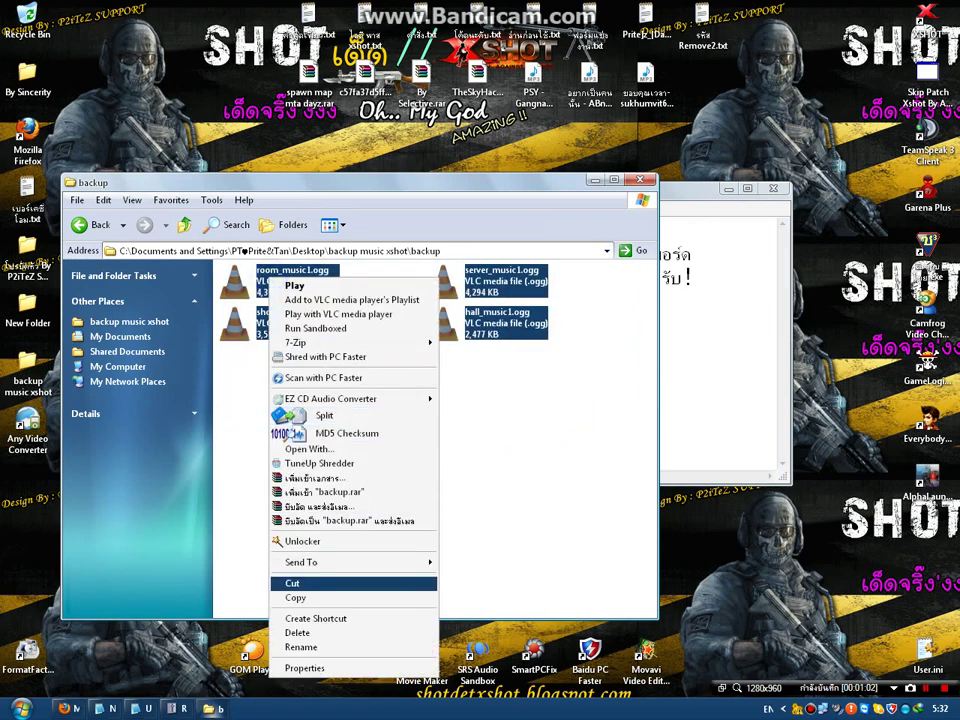
{"action": "left_click", "coordinate": [292, 583]}
{"action": "left_click", "coordinate": [90, 224]}
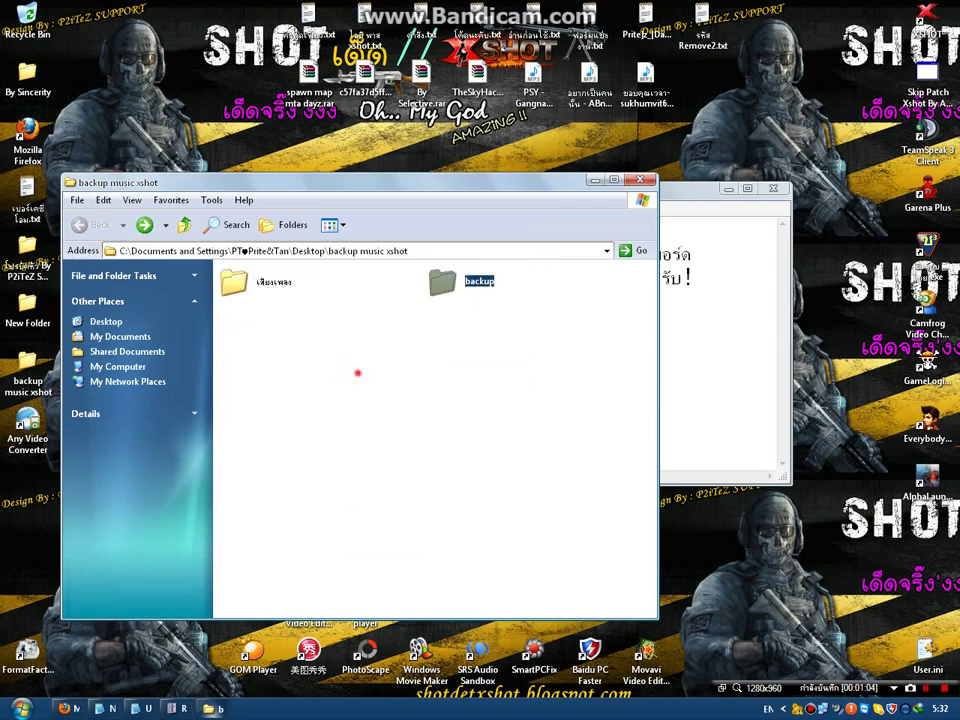
{"action": "double_click", "coordinate": [270, 282]}
{"action": "right_click", "coordinate": [364, 379]}
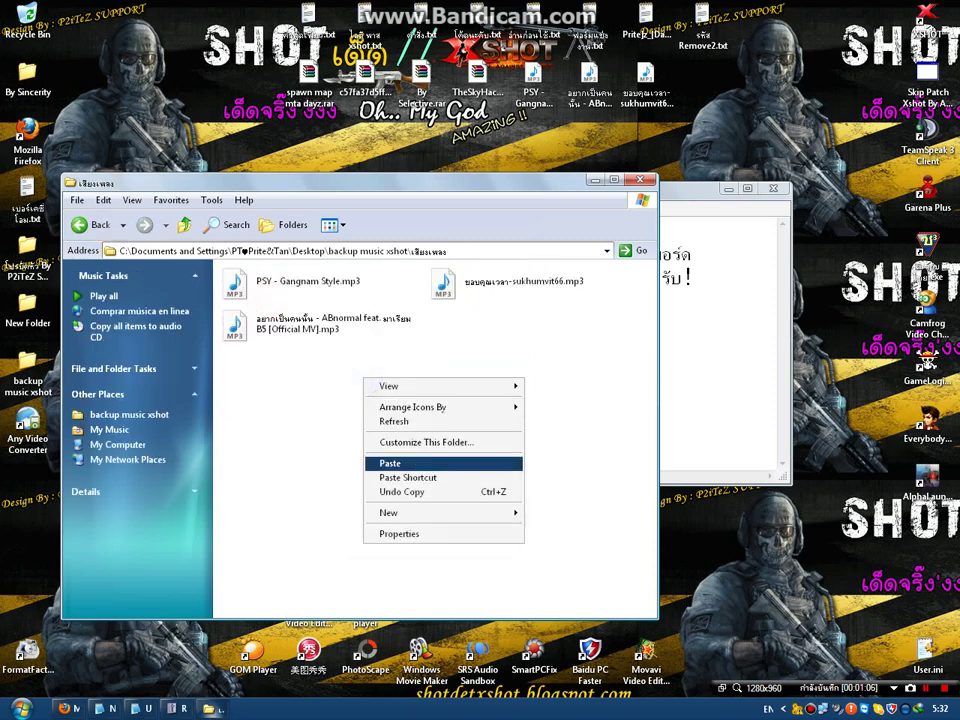
{"action": "left_click", "coordinate": [400, 463]}
{"action": "left_click", "coordinate": [88, 224]}
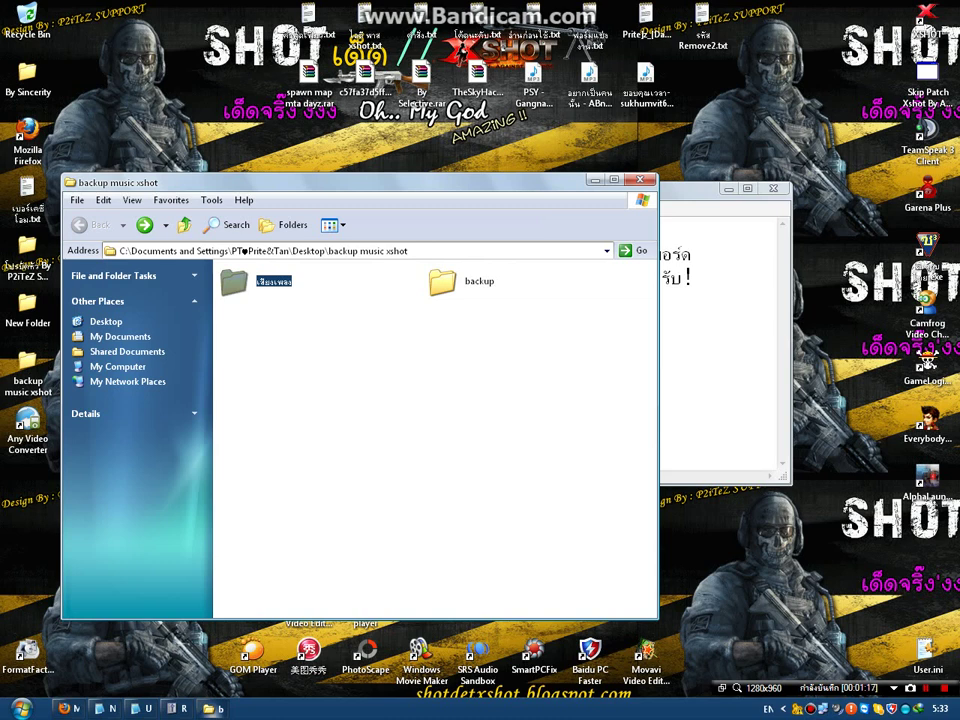
{"action": "double_click", "coordinate": [272, 281]}
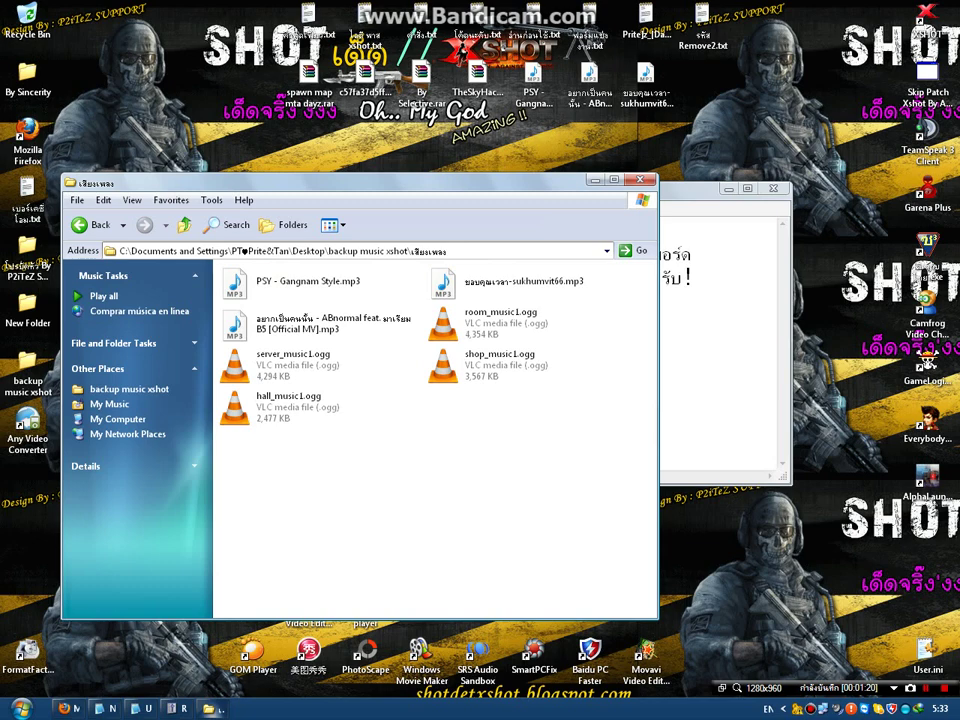
- Highlight the Any Video Converter line in the open Notepad document and launch Any Video Converter from the desktop
{"action": "left_click", "coordinate": [698, 314]}
{"action": "left_click_drag", "start_coordinate": [525, 345], "coordinate": [211, 349]}
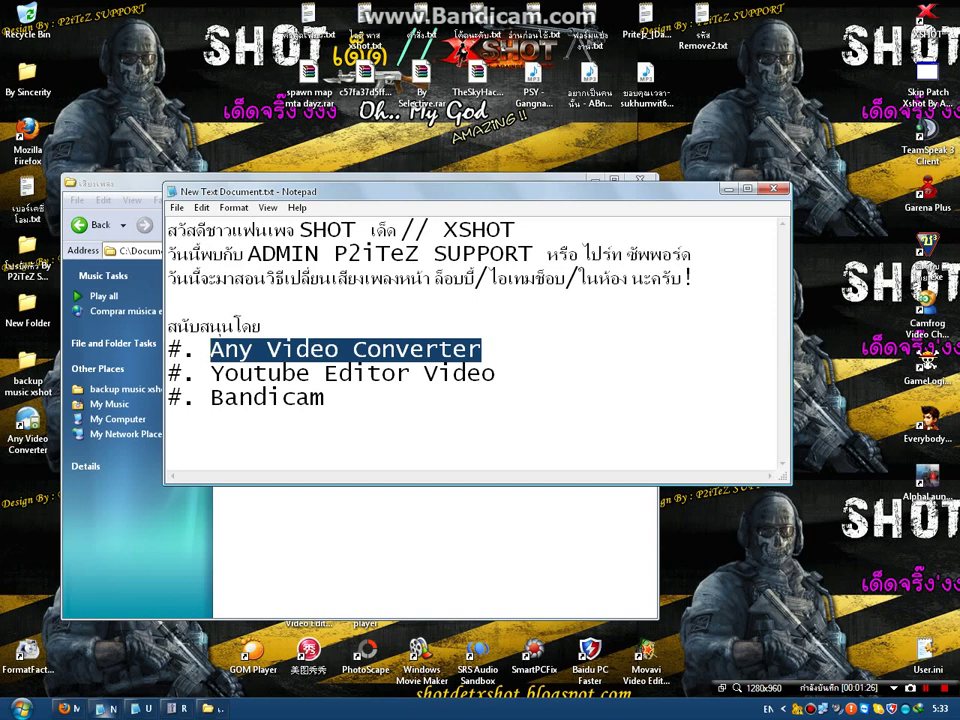
{"action": "left_click", "coordinate": [317, 508]}
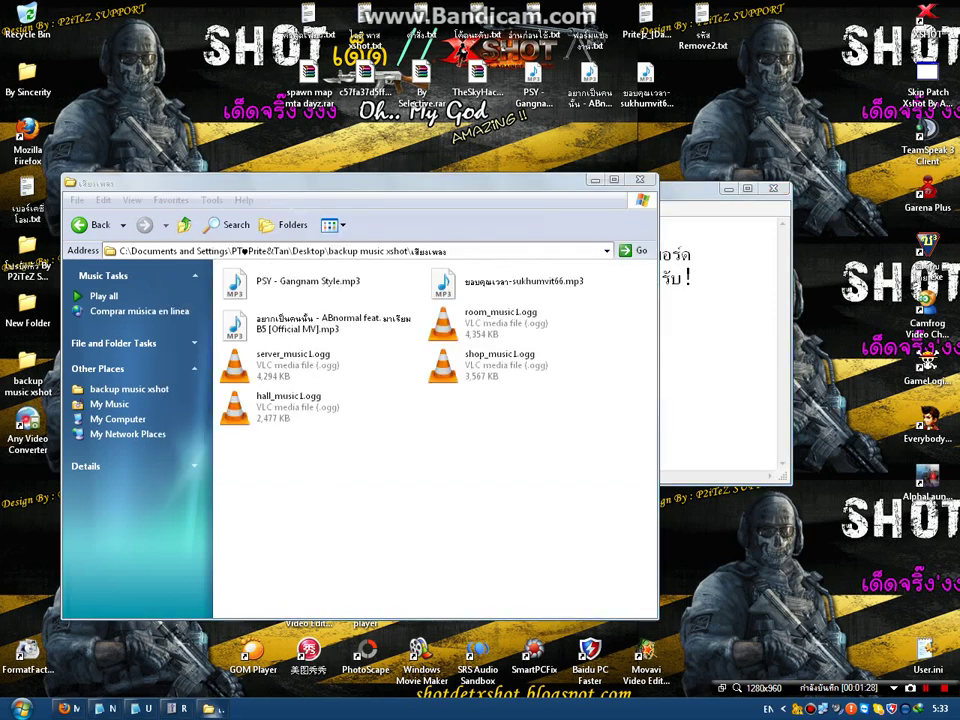
{"action": "double_click", "coordinate": [27, 425]}
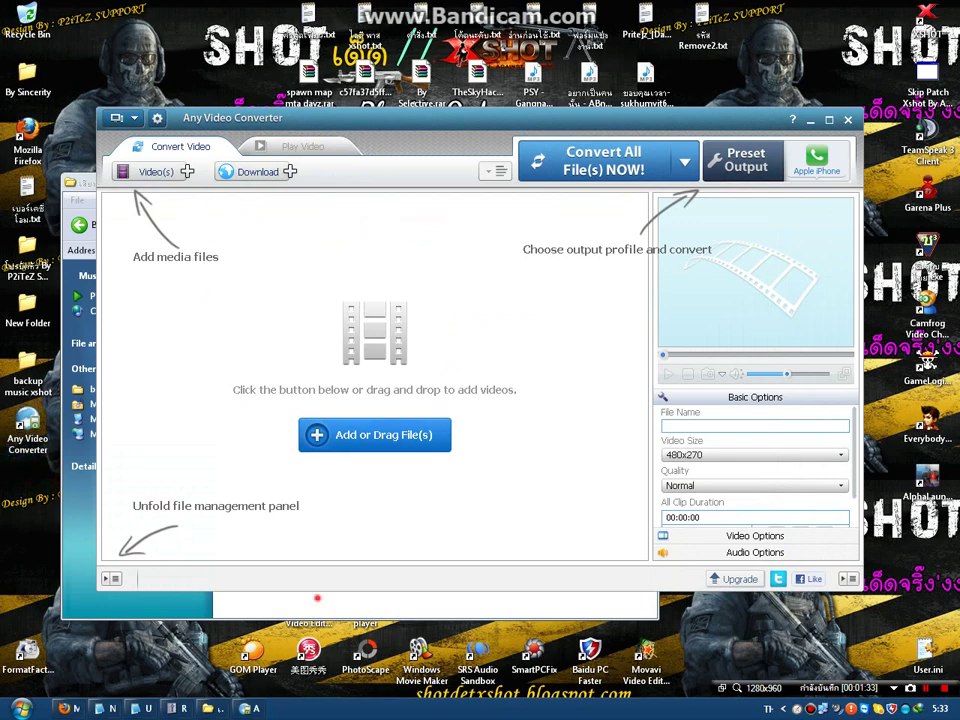
- Add the three MP3 songs from the เสียงเพลง folder to the Any Video Converter conversion list
{"action": "left_click", "coordinate": [317, 598]}
{"action": "left_click_drag", "start_coordinate": [70, 180], "coordinate": [535, 250]}
{"action": "left_click", "coordinate": [683, 390]}
{"action": "left_click", "coordinate": [758, 346]}
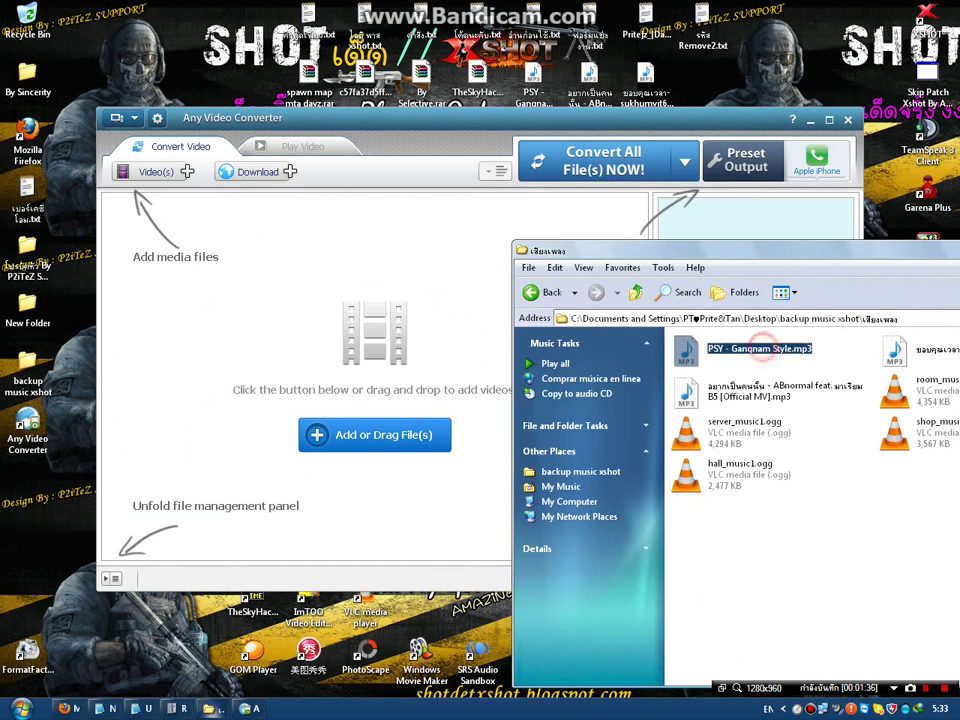
{"action": "left_click", "coordinate": [774, 385], "text": "shift"}
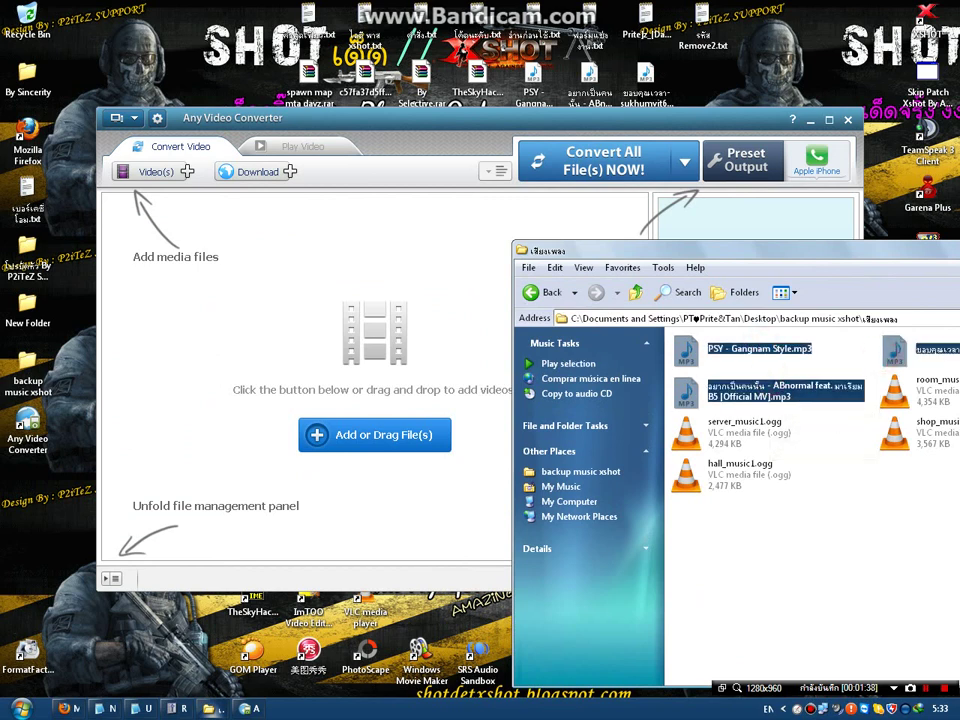
{"action": "left_click_drag", "start_coordinate": [898, 349], "coordinate": [374, 380]}
{"action": "left_click_drag", "start_coordinate": [889, 254], "coordinate": [558, 227]}
{"action": "left_click", "coordinate": [716, 220]}
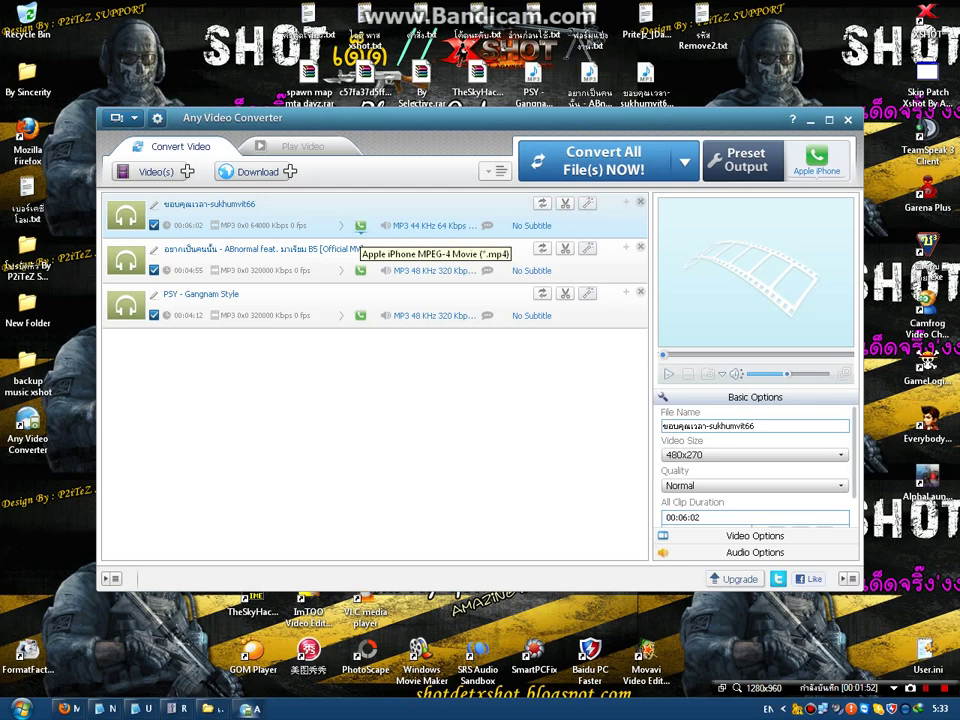
- Set the output format of the ขอบคุณเวลา-sukhumvit66 and อยากเป็นคนนั้น tracks to OGG Vorbis Audio (*.ogg)
{"action": "left_click", "coordinate": [360, 226]}
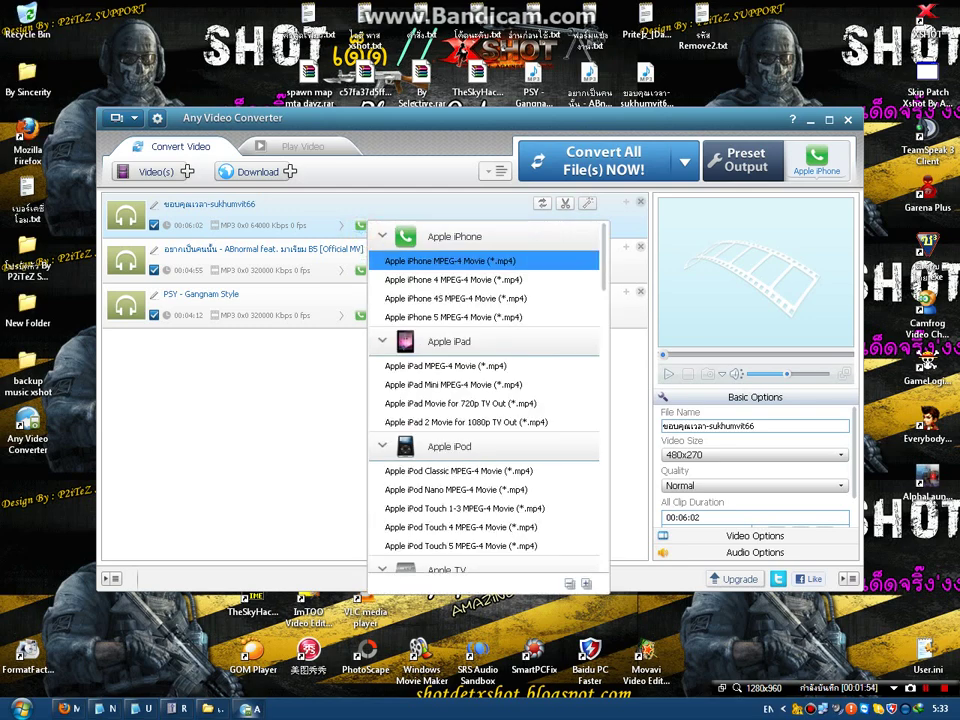
{"action": "left_click_drag", "start_coordinate": [602, 263], "coordinate": [602, 550]}
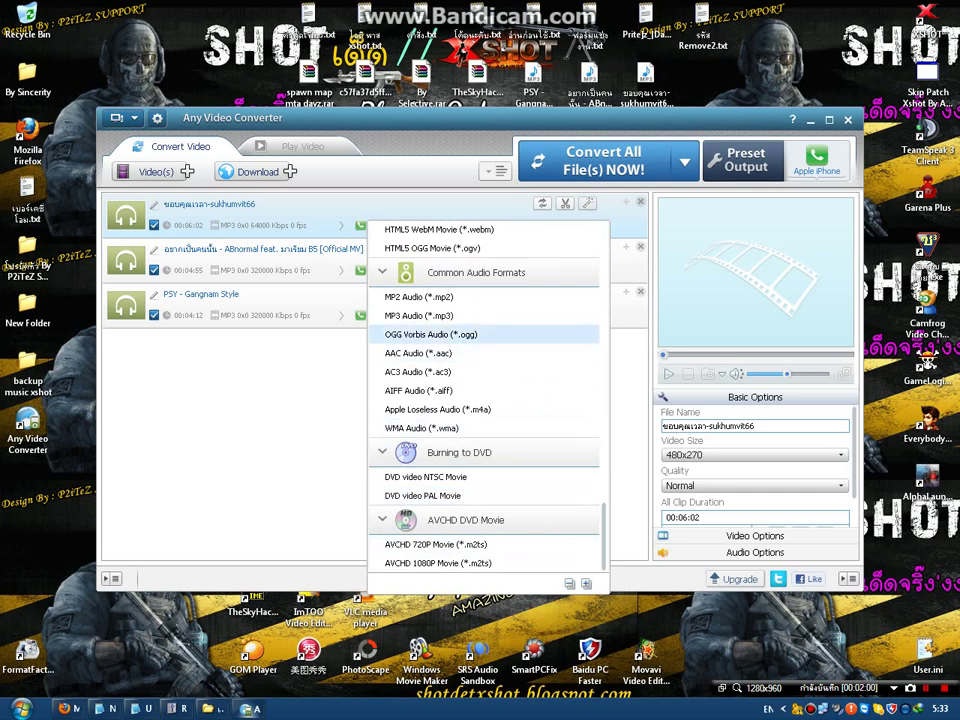
{"action": "left_click", "coordinate": [463, 334]}
{"action": "left_click", "coordinate": [361, 271]}
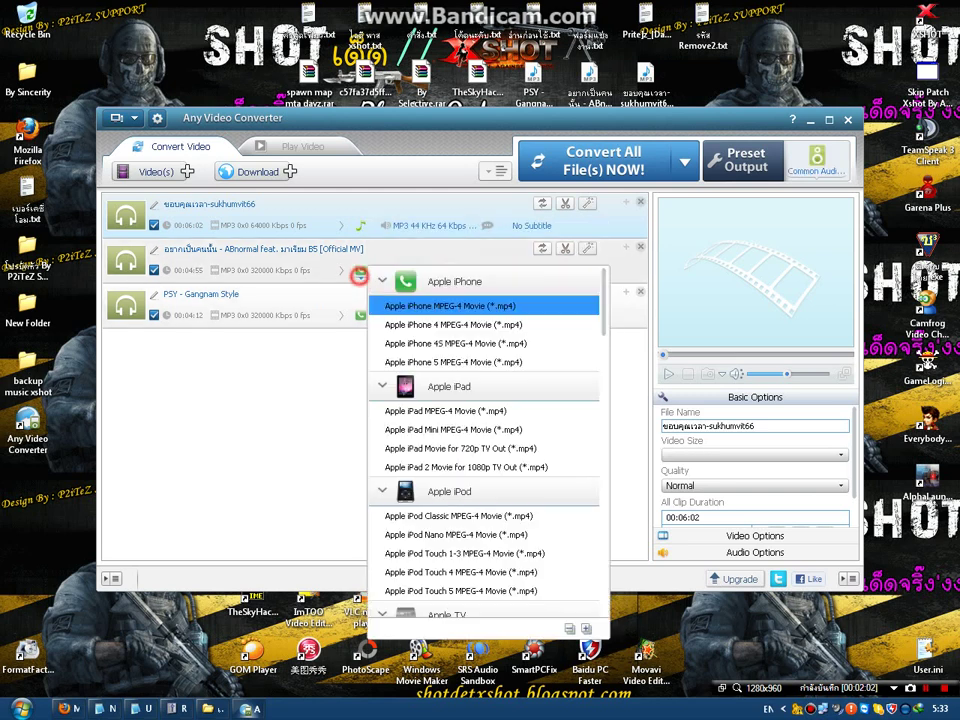
{"action": "left_click_drag", "start_coordinate": [602, 300], "coordinate": [602, 585]}
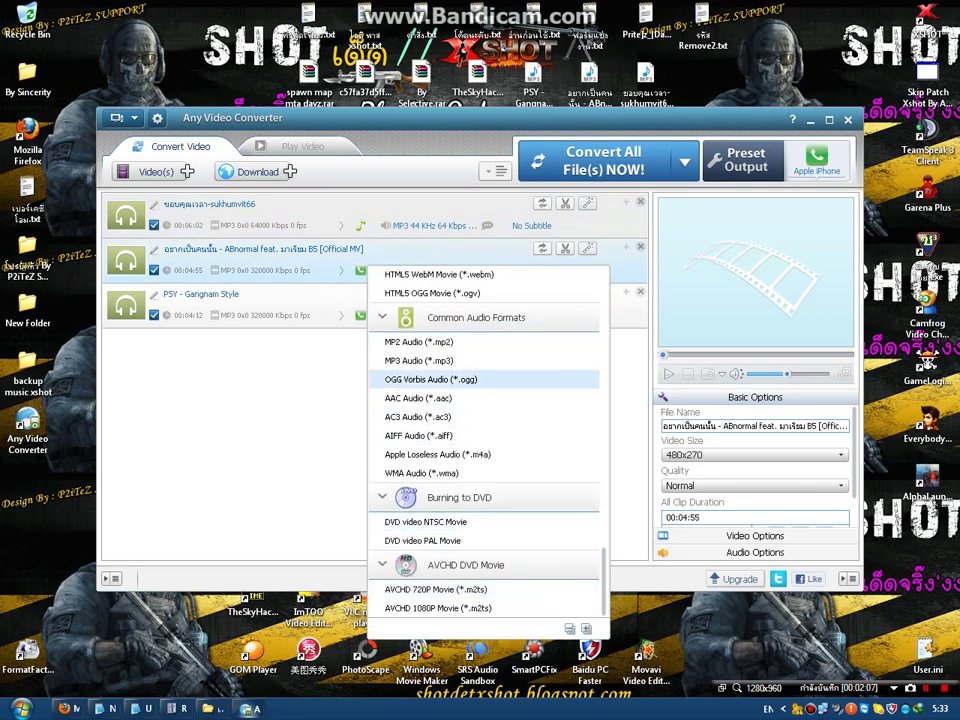
{"action": "left_click", "coordinate": [408, 379]}
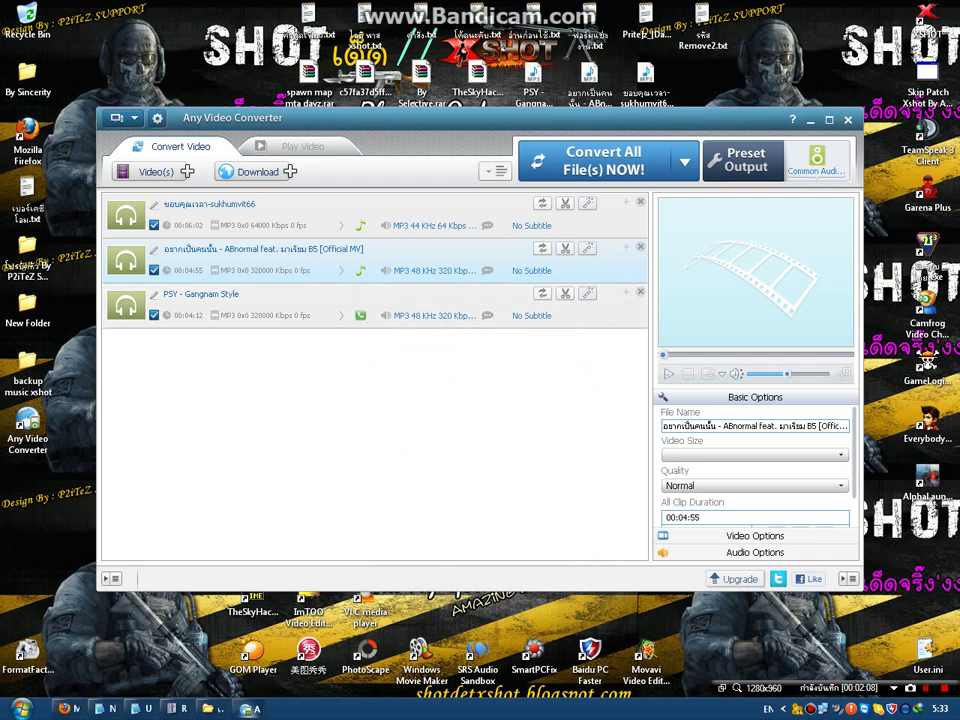
- Set the output format of PSY - Gangnam Style to OGG Vorbis Audio (*.ogg) and convert all three songs
{"action": "left_click", "coordinate": [360, 315]}
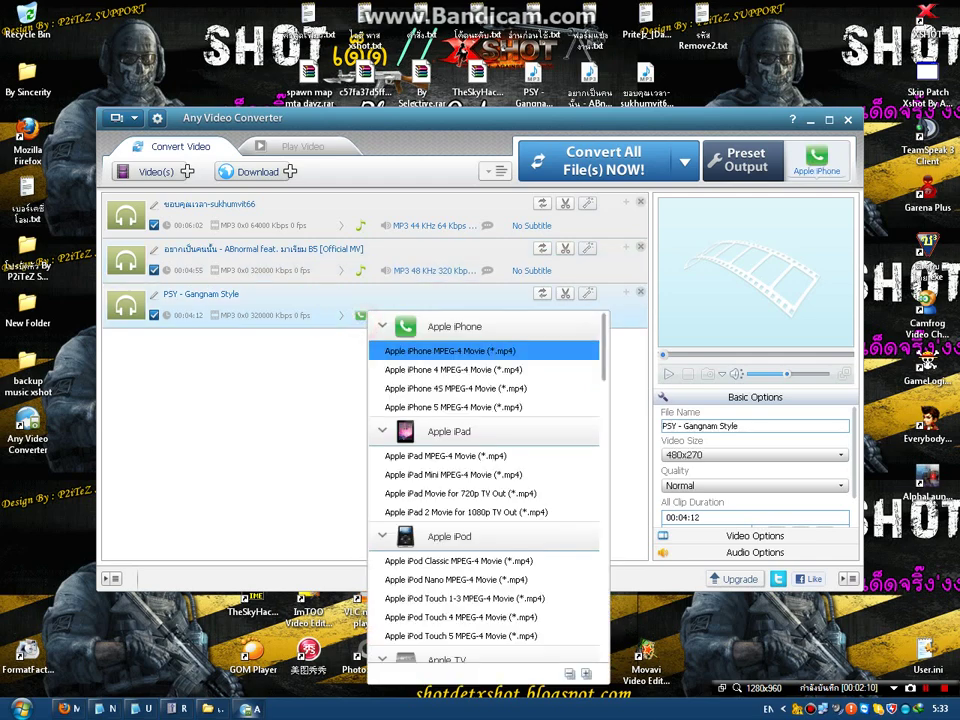
{"action": "left_click_drag", "start_coordinate": [604, 354], "coordinate": [604, 636]}
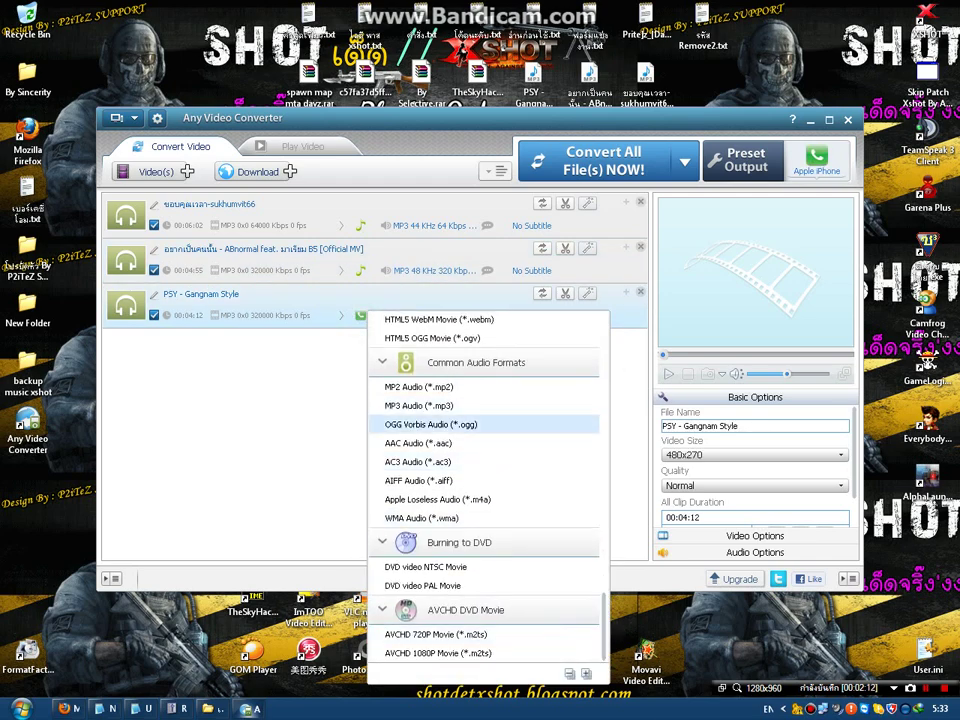
{"action": "left_click", "coordinate": [450, 424]}
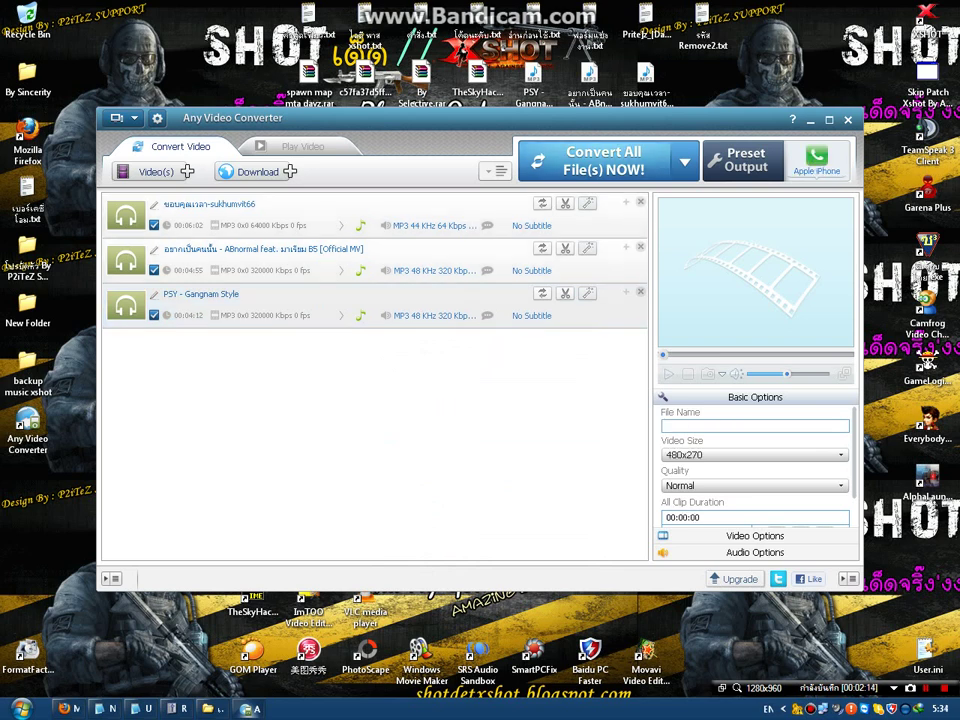
{"action": "left_click", "coordinate": [614, 176]}
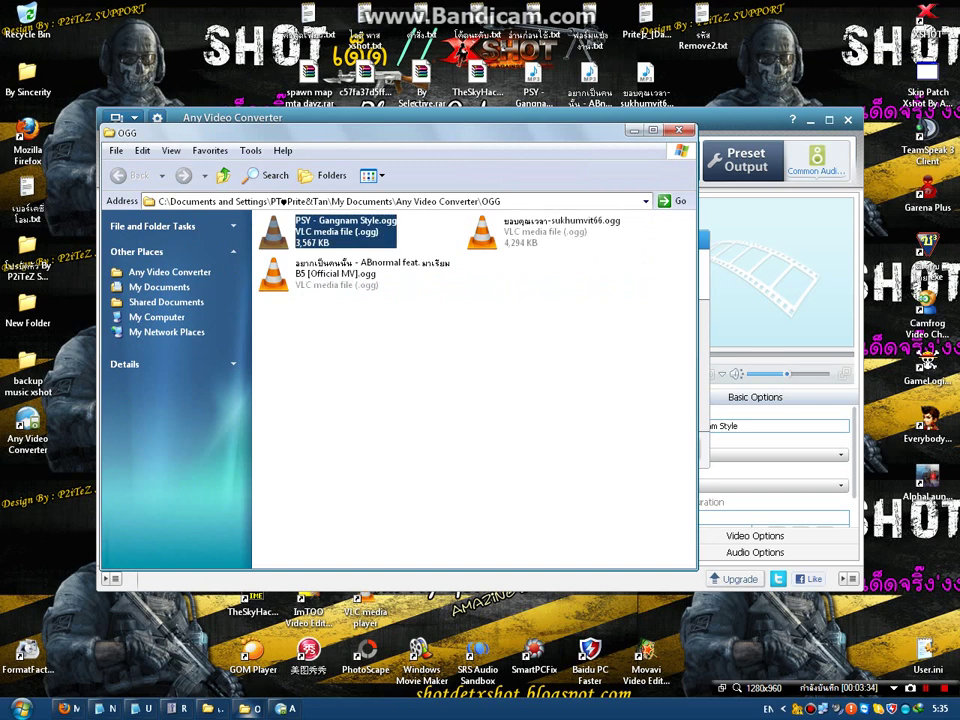
- Cut the three converted OGG songs in the Any Video Converter OGG output folder
{"action": "left_click", "coordinate": [469, 315]}
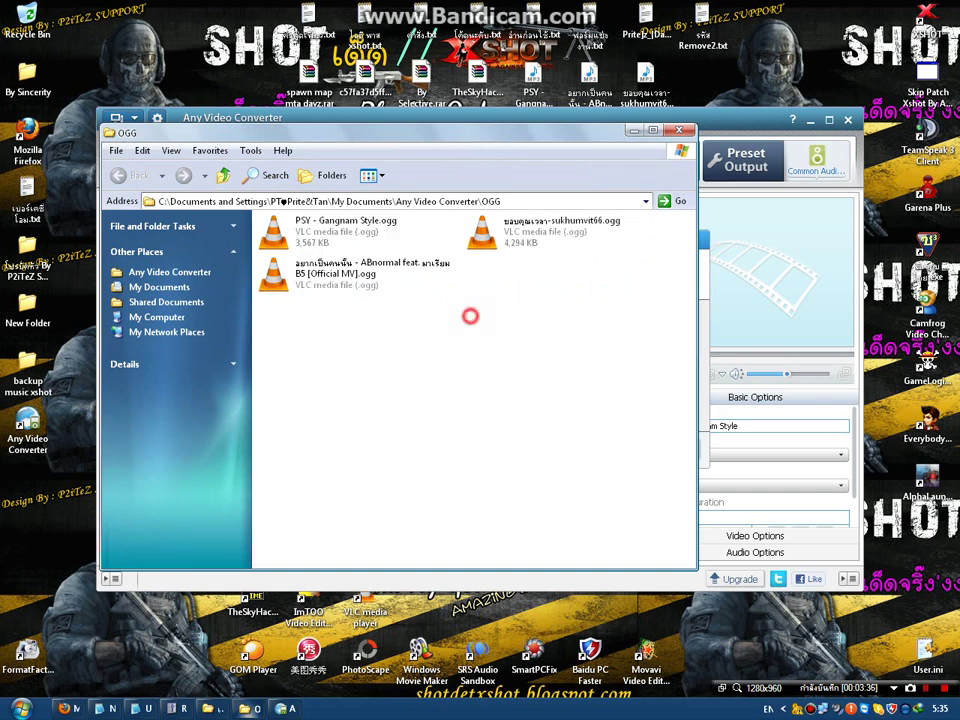
{"action": "left_click_drag", "start_coordinate": [597, 356], "coordinate": [363, 235]}
{"action": "right_click", "coordinate": [363, 235]}
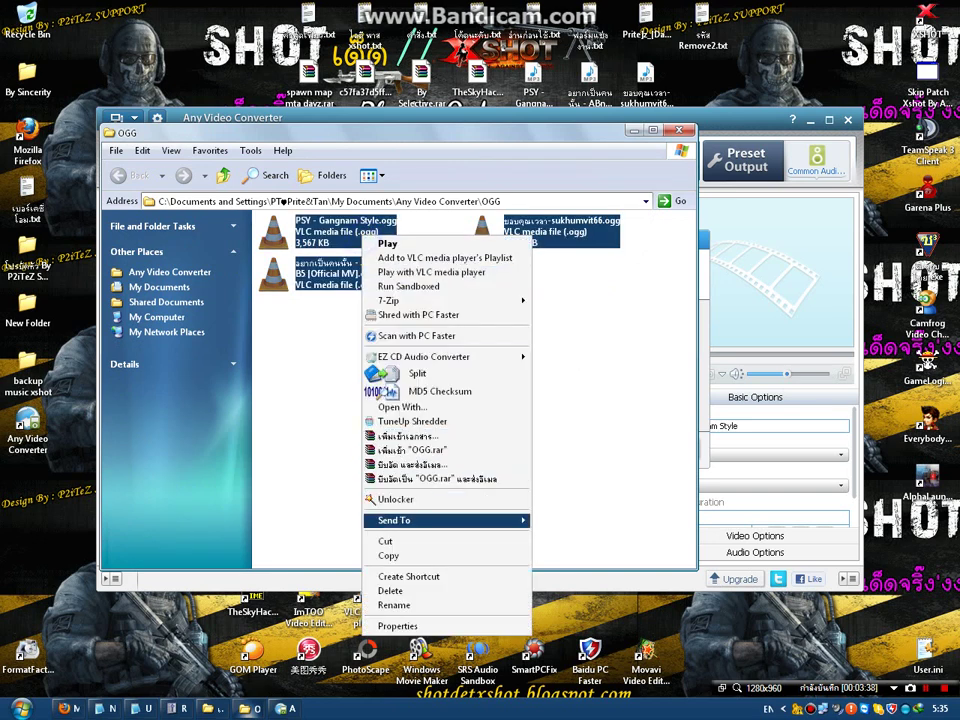
{"action": "left_click", "coordinate": [446, 553]}
{"action": "left_click", "coordinate": [552, 372]}
{"action": "left_click_drag", "start_coordinate": [552, 372], "coordinate": [326, 228]}
{"action": "right_click", "coordinate": [326, 228]}
{"action": "left_click", "coordinate": [428, 532]}
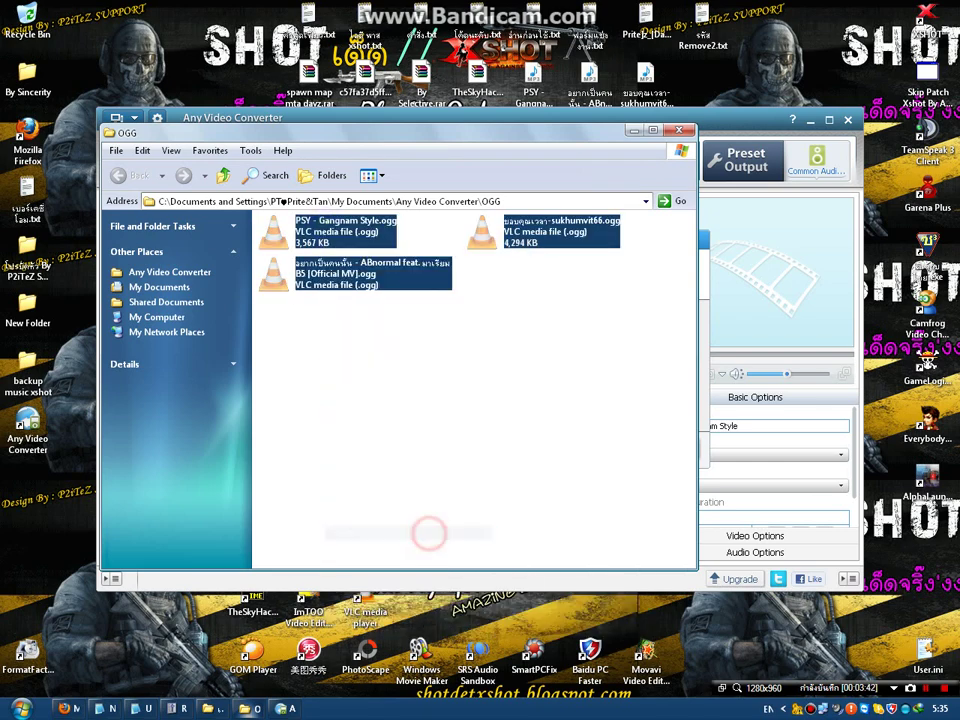
- Close the OGG output folder, dismiss the Ultimate Version offer and exit Any Video Converter
{"action": "left_click", "coordinate": [679, 130]}
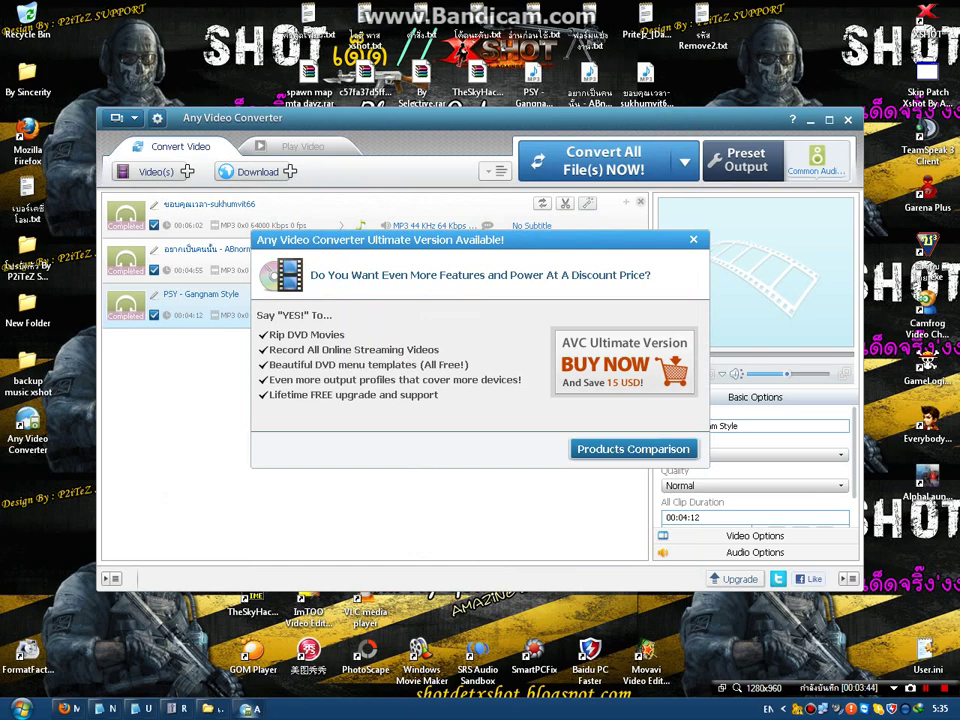
{"action": "left_click", "coordinate": [693, 239]}
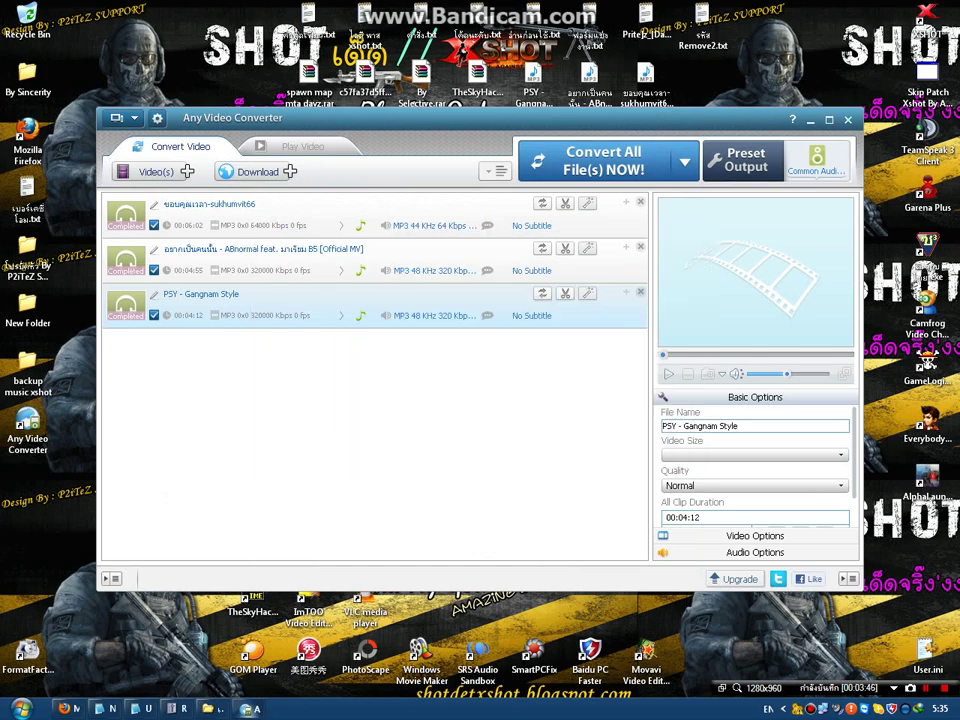
{"action": "left_click", "coordinate": [848, 120]}
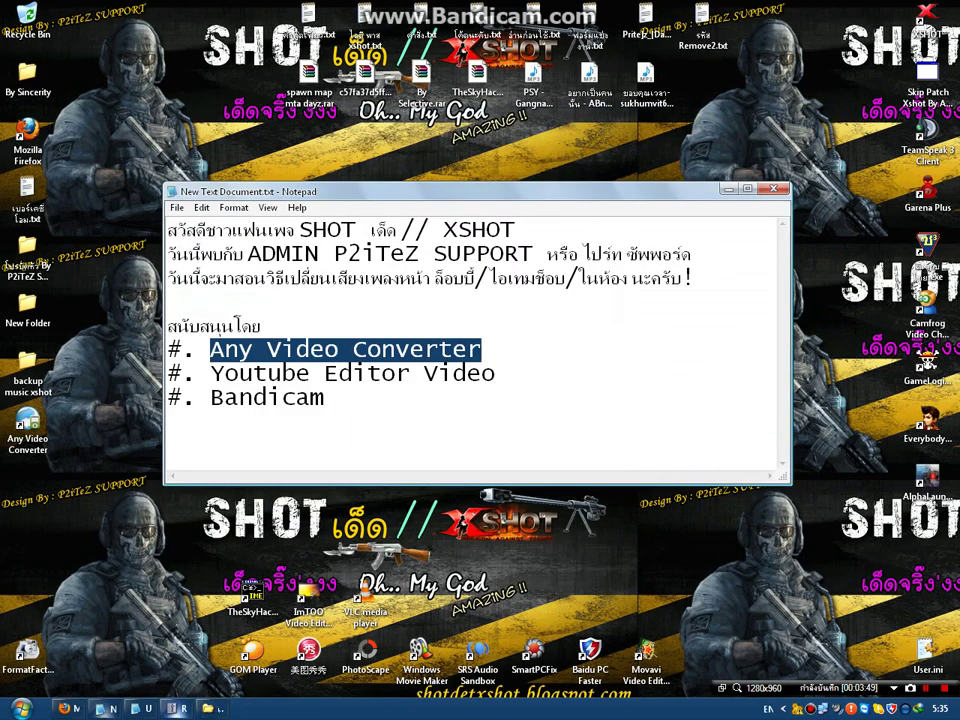
- Switch to the เสียงเพลง folder and paste the three converted OGG songs there
{"action": "left_click", "coordinate": [210, 708]}
{"action": "right_click", "coordinate": [508, 463]}
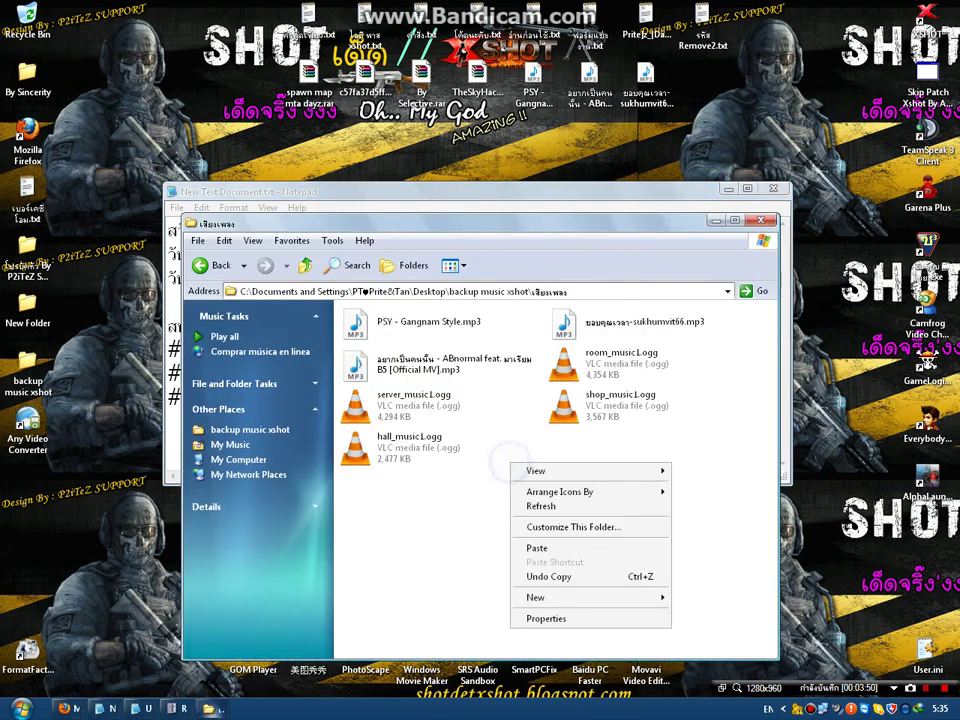
{"action": "left_click", "coordinate": [536, 549]}
{"action": "left_click", "coordinate": [548, 545]}
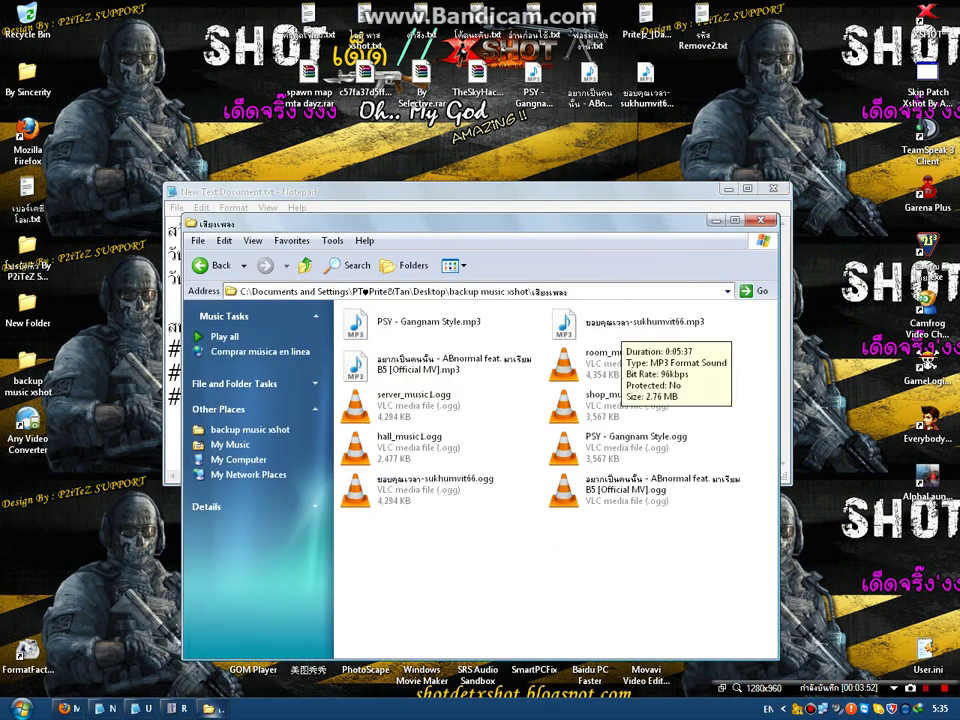
- Delete the three MP3 songs from the เสียงเพลง folder
{"action": "left_click", "coordinate": [620, 325]}
{"action": "left_click", "coordinate": [480, 323], "text": "ctrl"}
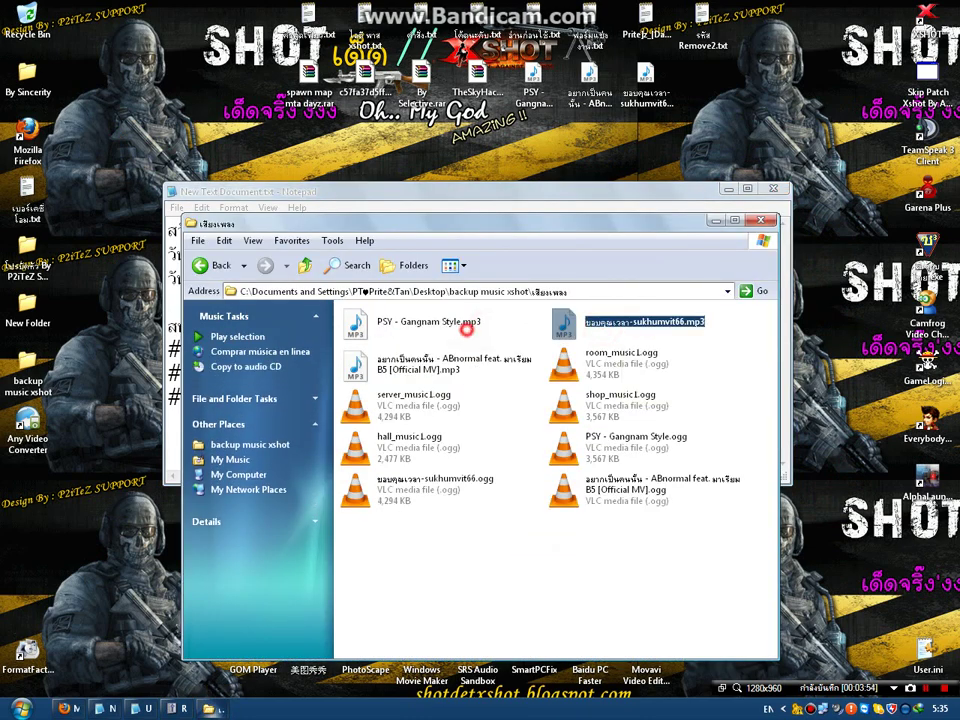
{"action": "left_click", "coordinate": [474, 357], "text": "ctrl"}
{"action": "key", "text": "Delete"}
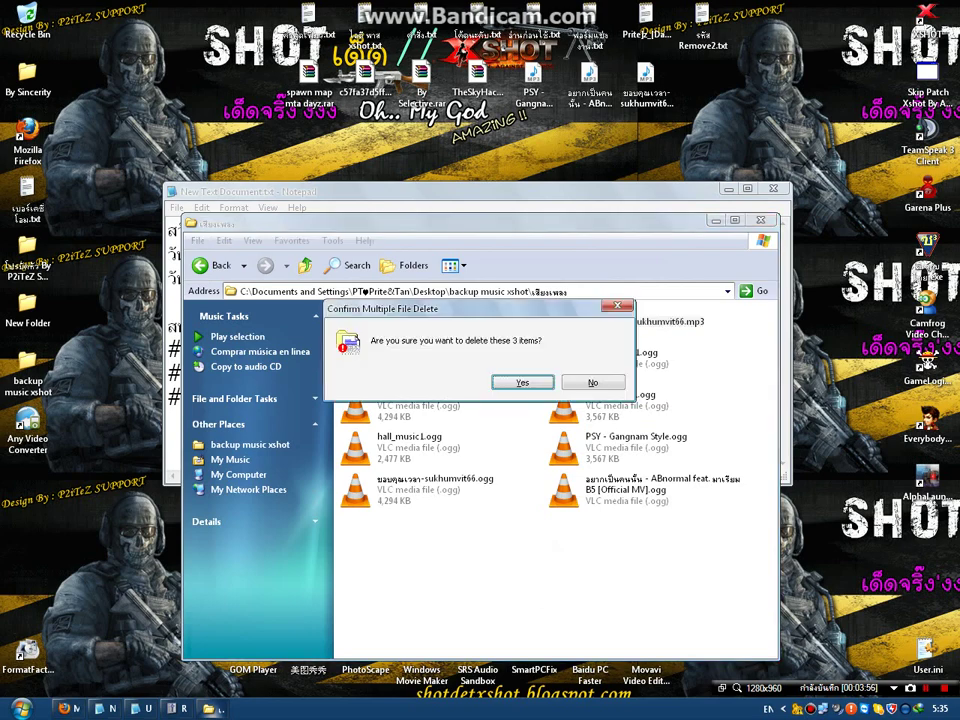
{"action": "key", "text": "Return"}
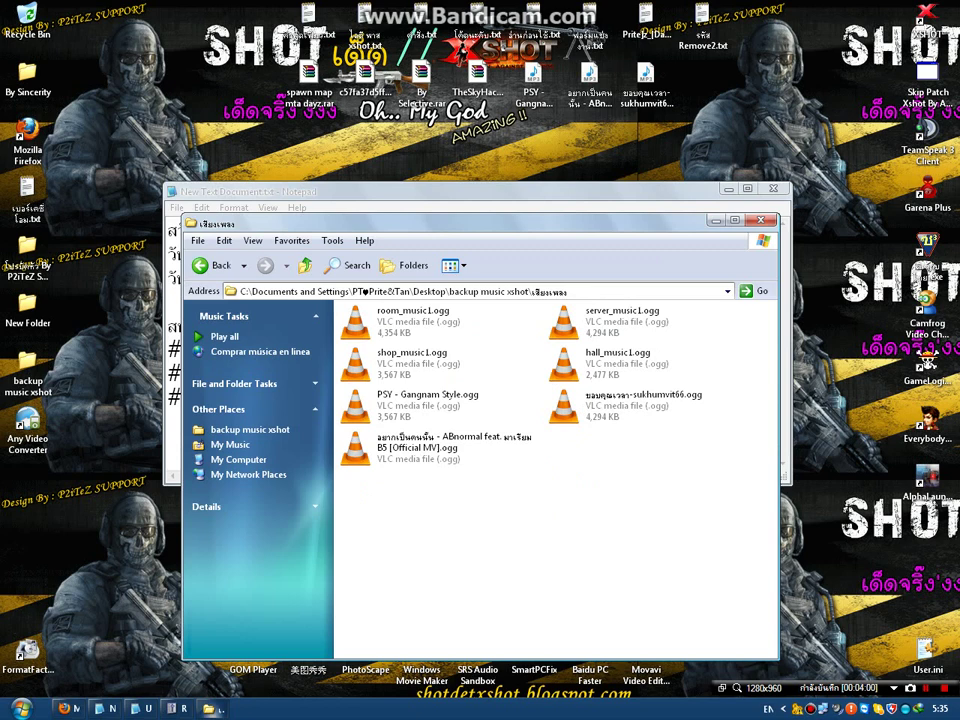
{"action": "left_click_drag", "start_coordinate": [730, 118], "coordinate": [515, 70]}
{"action": "left_click", "coordinate": [515, 120]}
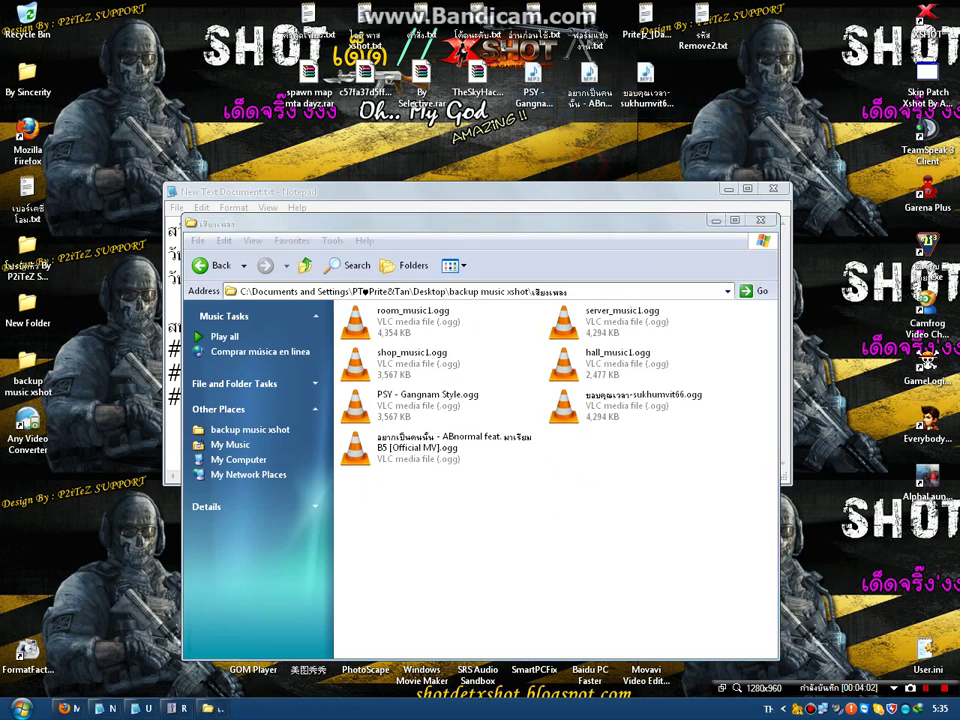
{"action": "left_click", "coordinate": [610, 444]}
{"action": "key", "text": "alt+shift"}
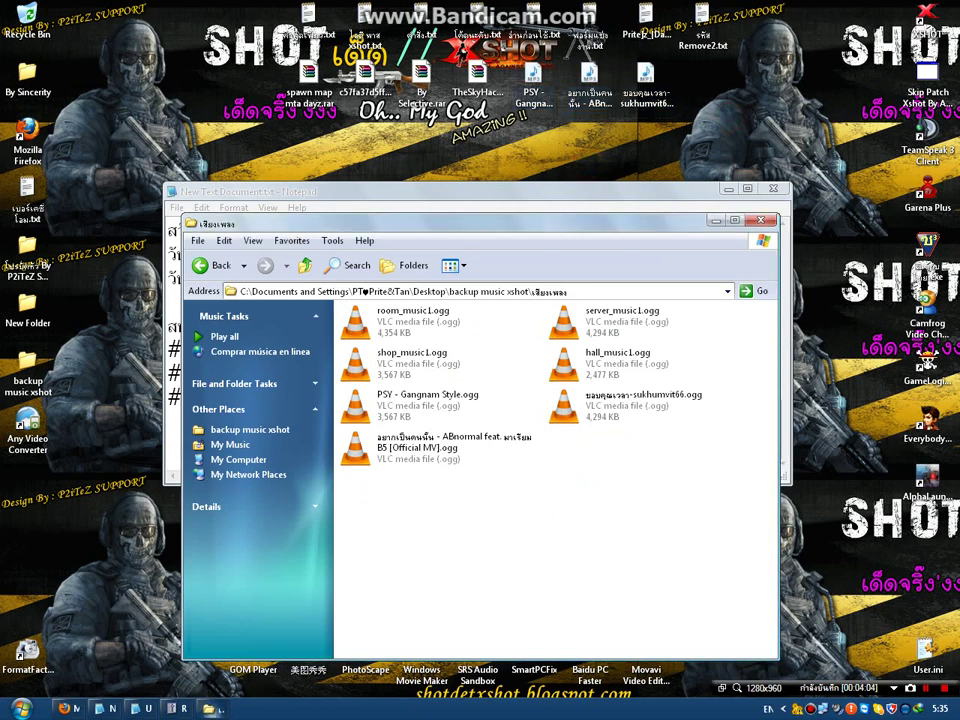
{"action": "right_click", "coordinate": [551, 467]}
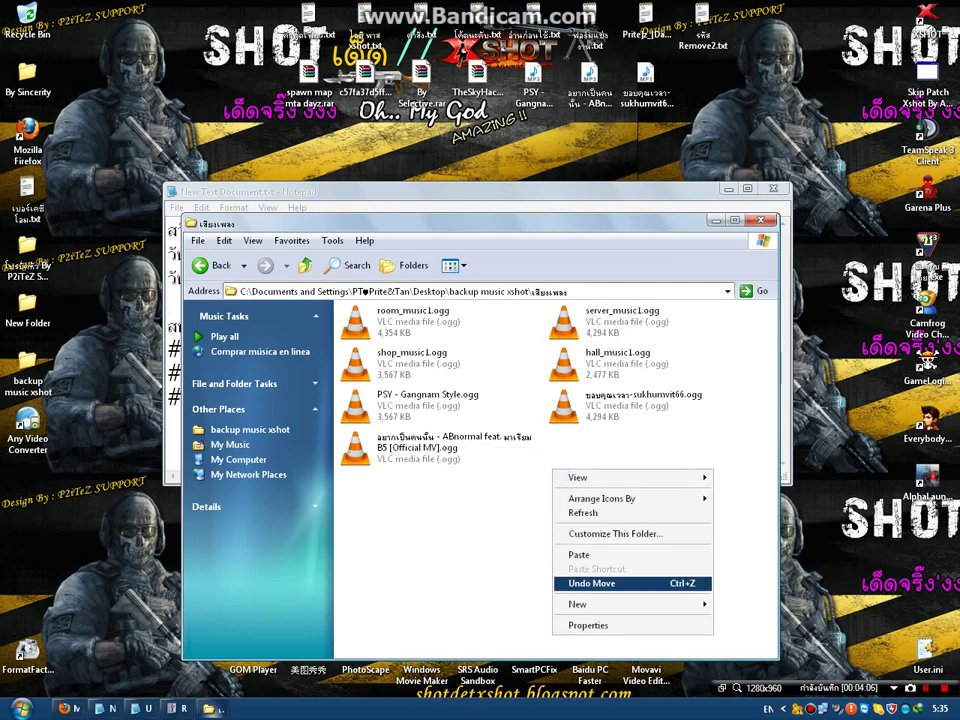
{"action": "left_click", "coordinate": [491, 542]}
- Copy room_music1.ogg, shop_music1.ogg and server_music1.ogg from the เสียงเพลง folder into the parent backup music xshot folder
{"action": "left_click_drag", "start_coordinate": [486, 364], "coordinate": [365, 300]}
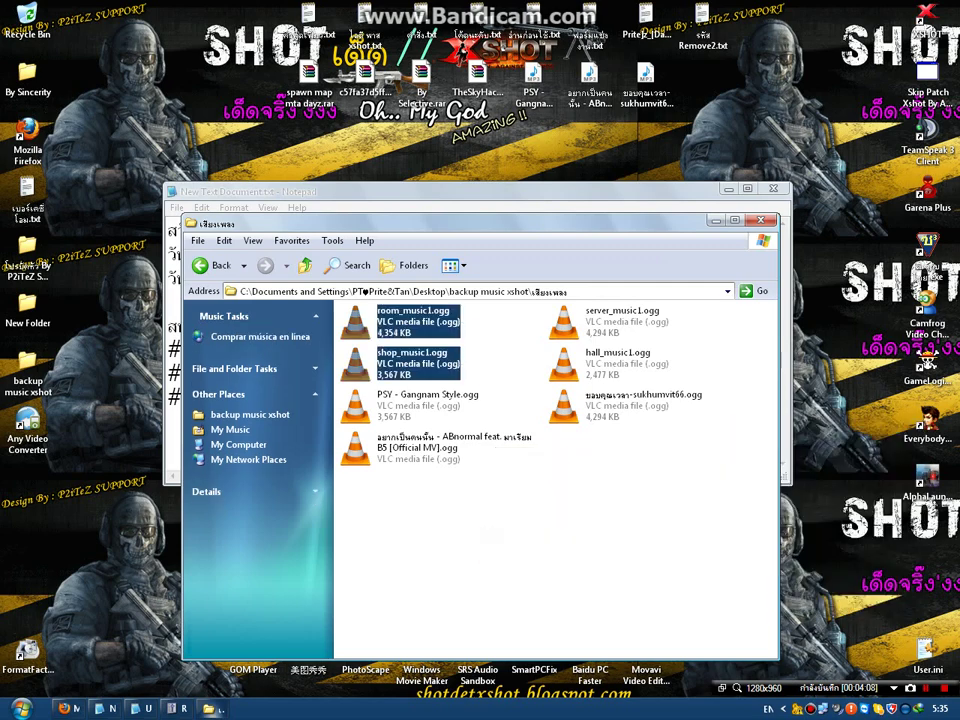
{"action": "left_click", "coordinate": [581, 328], "text": "ctrl"}
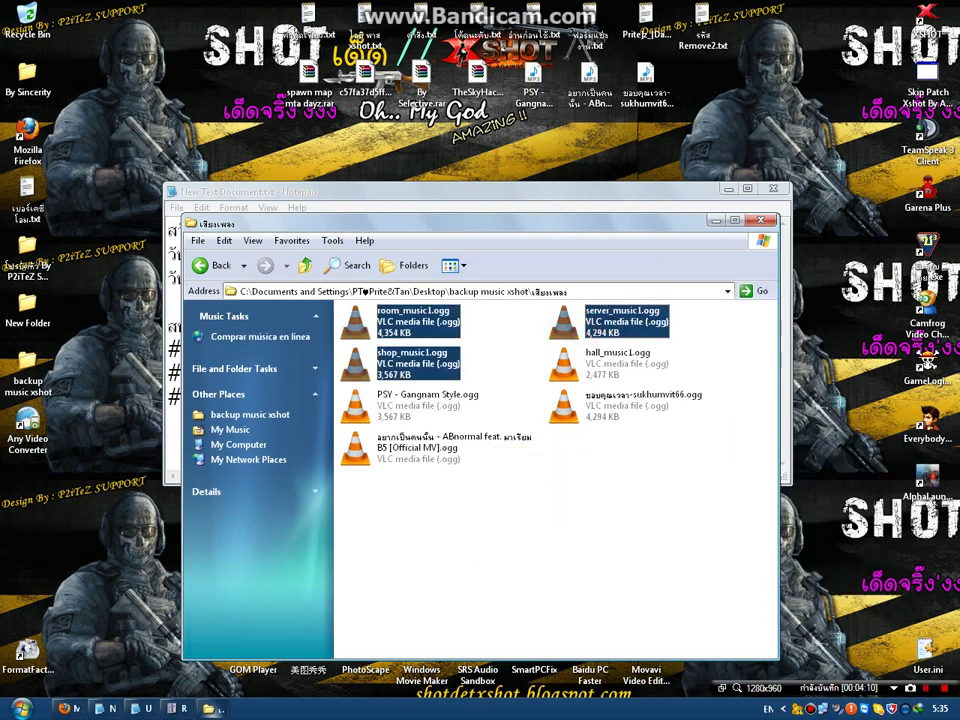
{"action": "left_click", "coordinate": [199, 265]}
{"action": "right_click", "coordinate": [534, 418]}
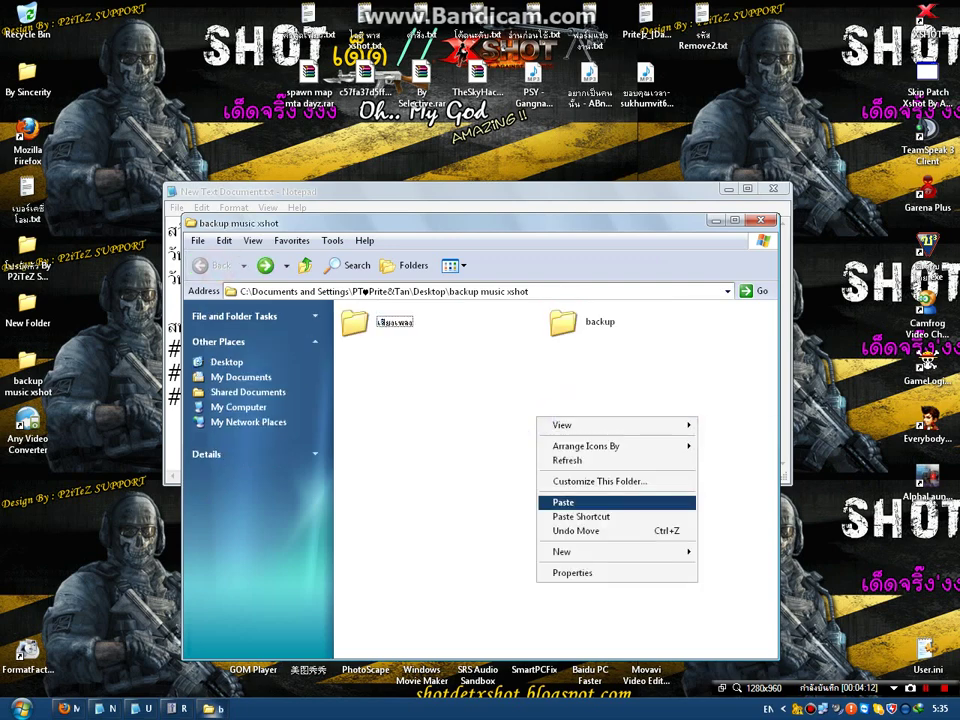
{"action": "left_click", "coordinate": [574, 502]}
- Copy hall_music1.ogg from the เสียงเพลง folder into the backup music xshot folder
{"action": "double_click", "coordinate": [365, 323]}
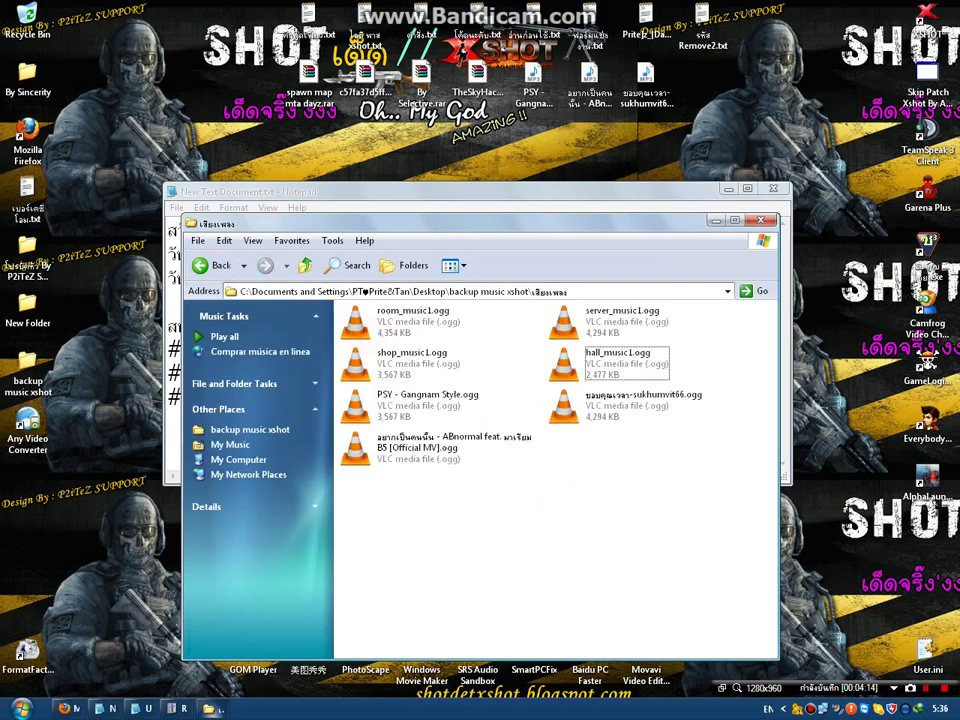
{"action": "left_click_drag", "start_coordinate": [503, 371], "coordinate": [440, 322]}
{"action": "left_click", "coordinate": [565, 317], "text": "ctrl"}
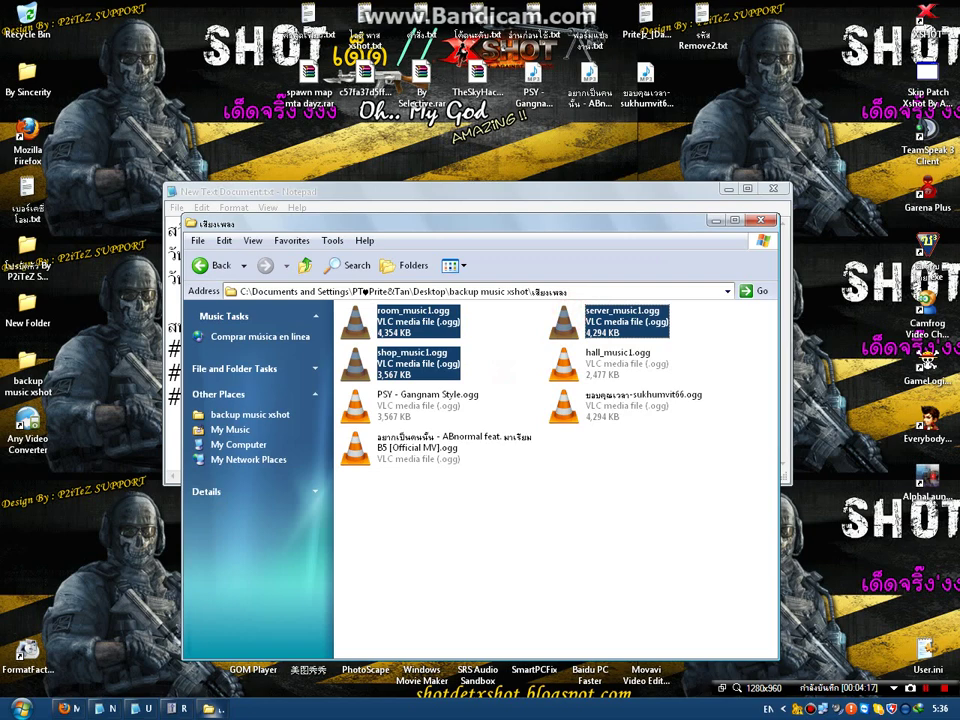
{"action": "left_click", "coordinate": [588, 361]}
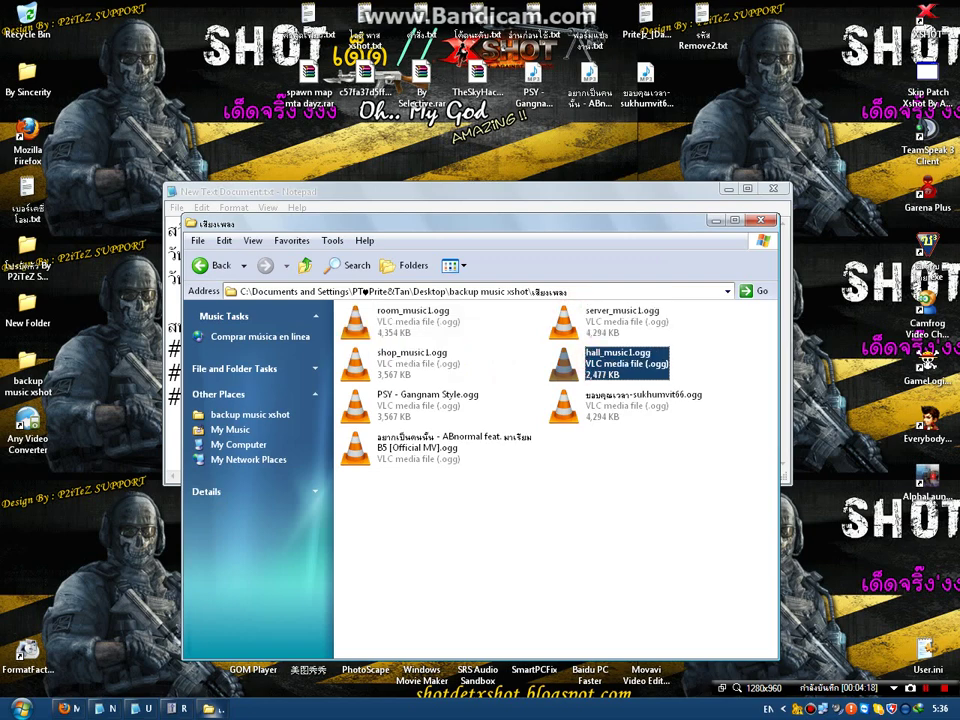
{"action": "left_click", "coordinate": [204, 264]}
{"action": "right_click", "coordinate": [542, 463]}
{"action": "left_click", "coordinate": [570, 546]}
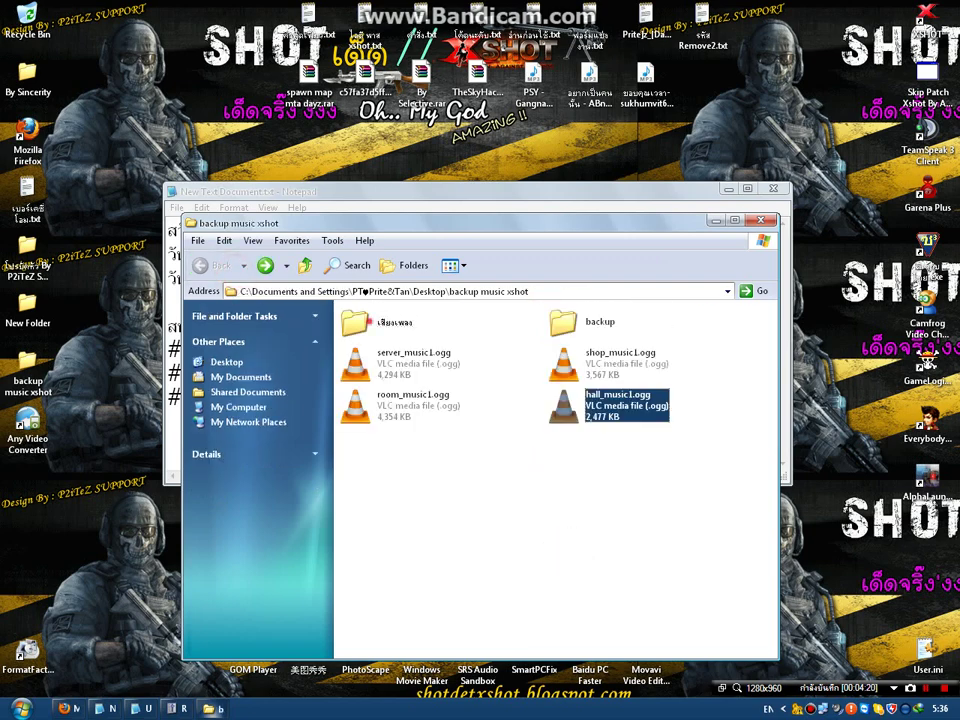
- Delete the room, server, shop and hall music OGG files from the เสียงเพลง folder
{"action": "double_click", "coordinate": [362, 320]}
{"action": "left_click_drag", "start_coordinate": [700, 361], "coordinate": [430, 318]}
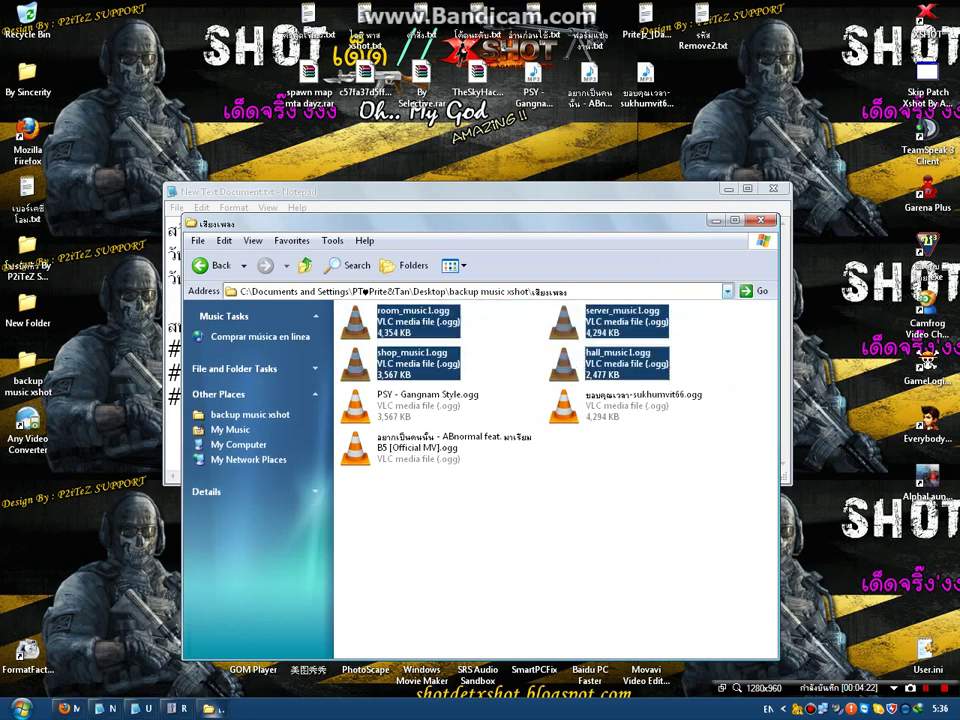
{"action": "key", "text": "Delete"}
{"action": "key", "text": "Return"}
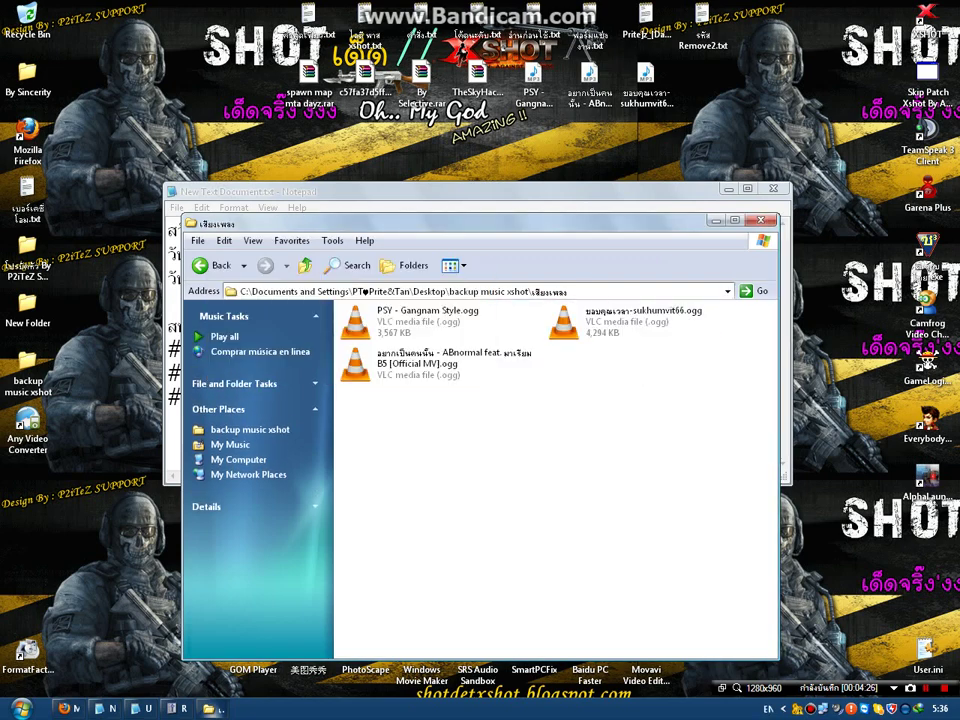
- Open the backup music xshot folder in a second window and arrange it beside the เสียงเพลง window
{"action": "double_click", "coordinate": [27, 372]}
{"action": "left_click_drag", "start_coordinate": [312, 243], "coordinate": [382, 77]}
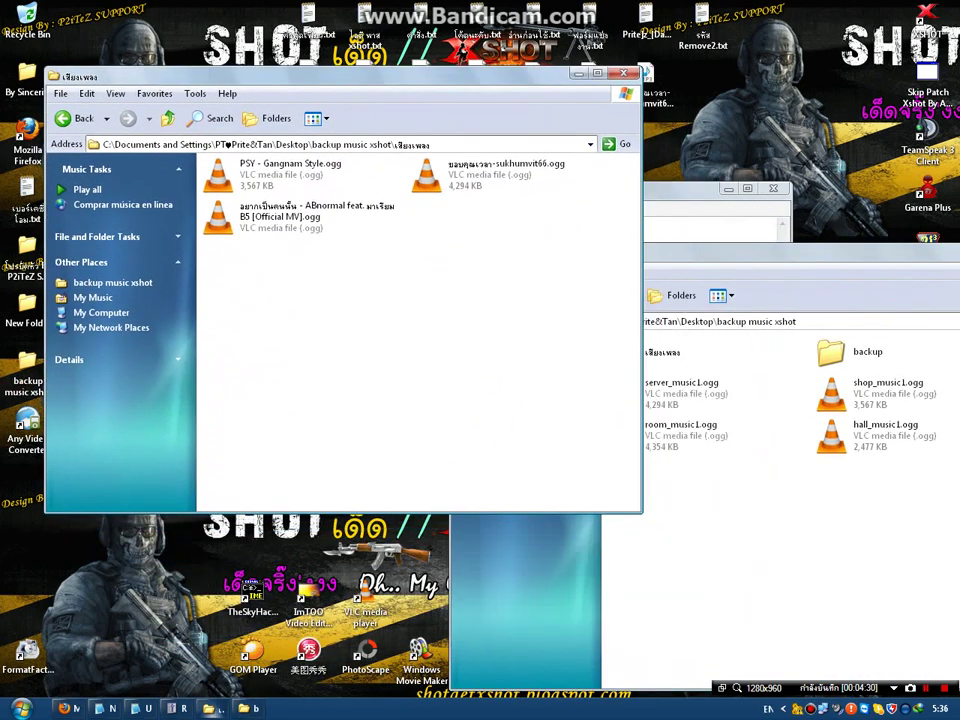
{"action": "left_click", "coordinate": [767, 450]}
{"action": "left_click_drag", "start_coordinate": [700, 254], "coordinate": [672, 226]}
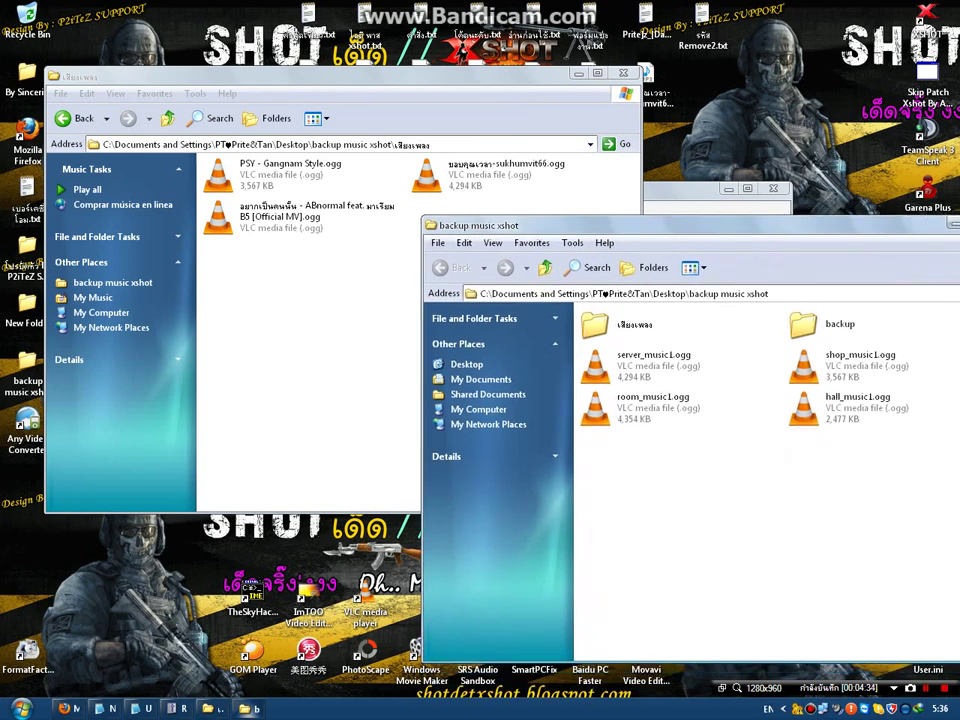
- Open the file name of hall_music1.ogg for editing in the backup music xshot folder
{"action": "left_click", "coordinate": [836, 409]}
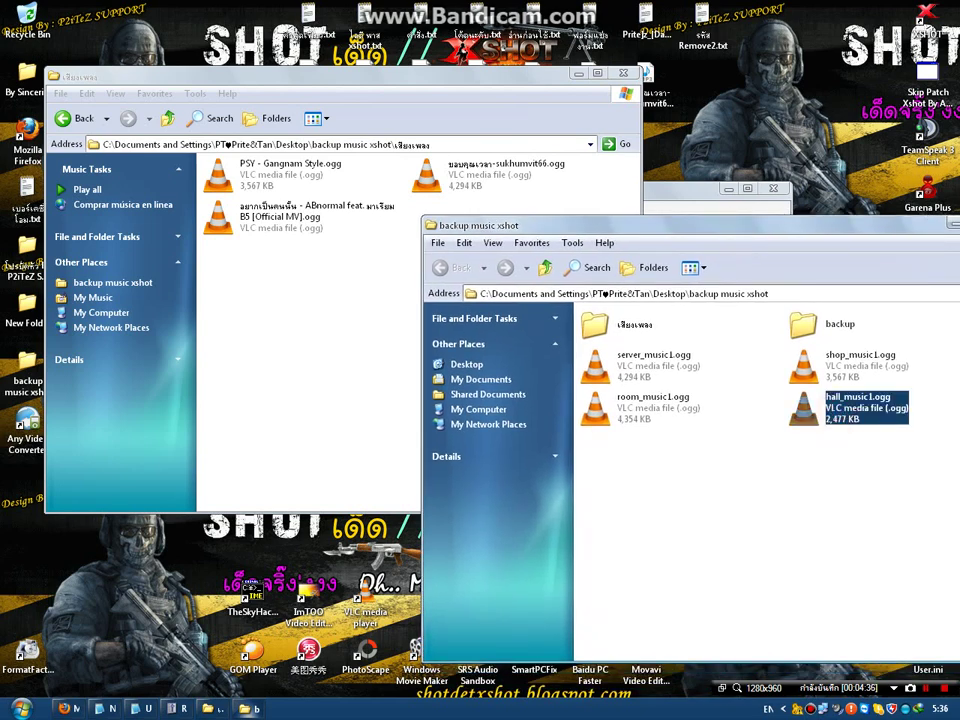
{"action": "right_click", "coordinate": [836, 409]}
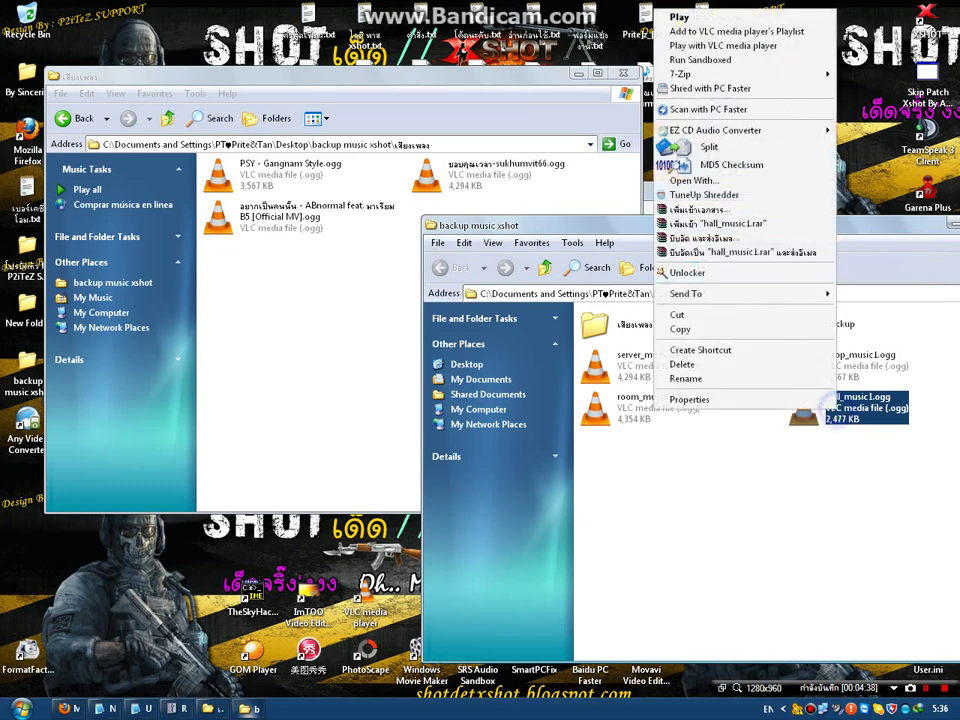
{"action": "left_click", "coordinate": [780, 377]}
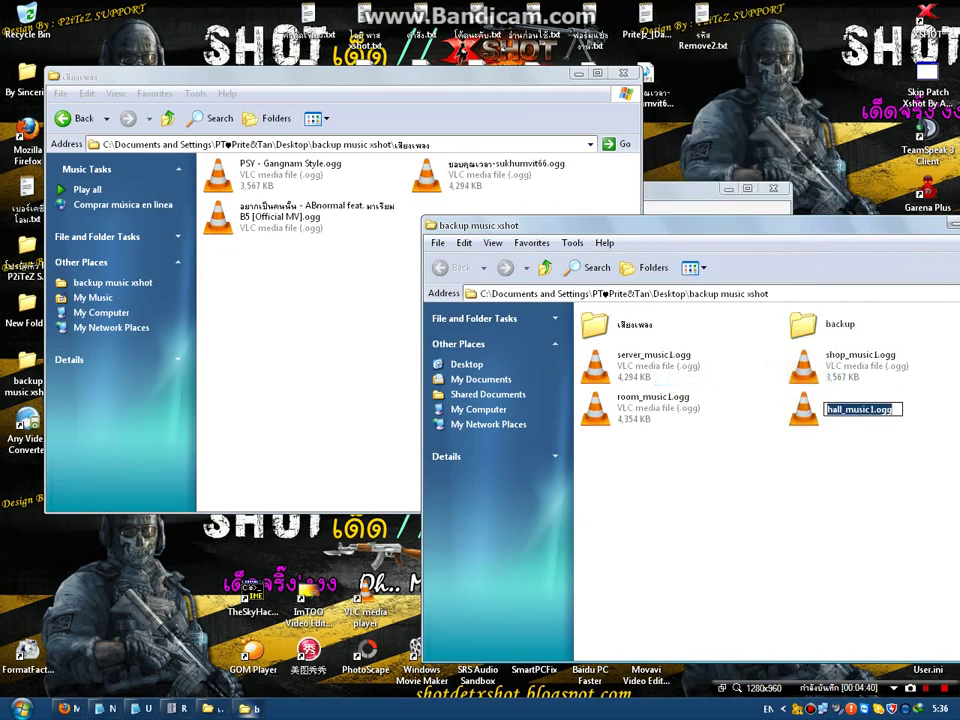
- Copy the อยากเป็นคนนั้น ABnormal song file in the เสียงเพลง folder
{"action": "left_click", "coordinate": [311, 224]}
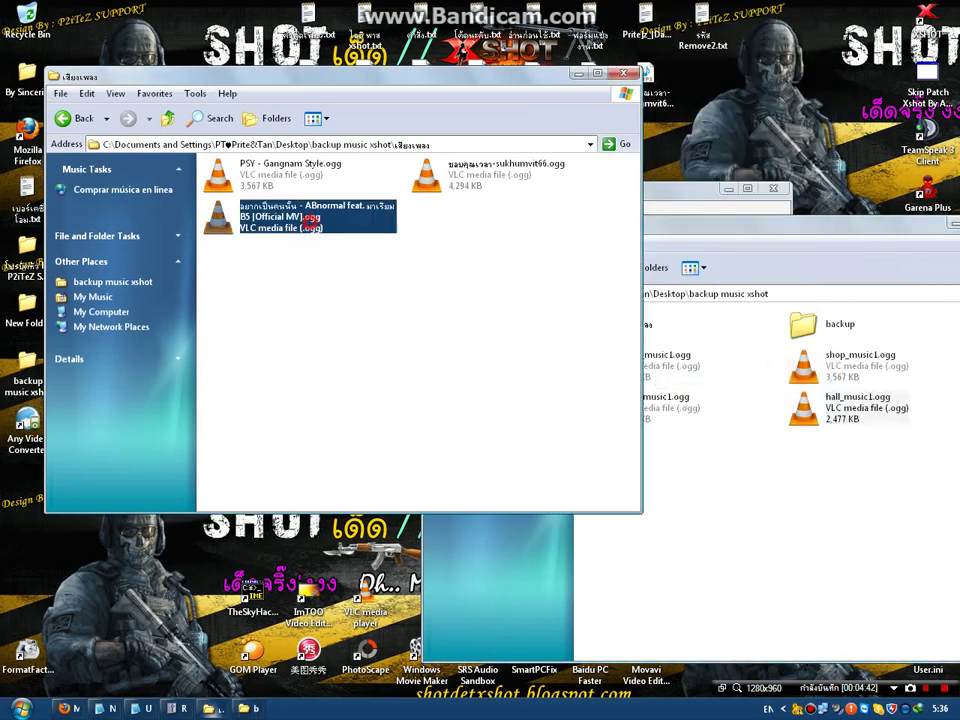
{"action": "right_click", "coordinate": [311, 224]}
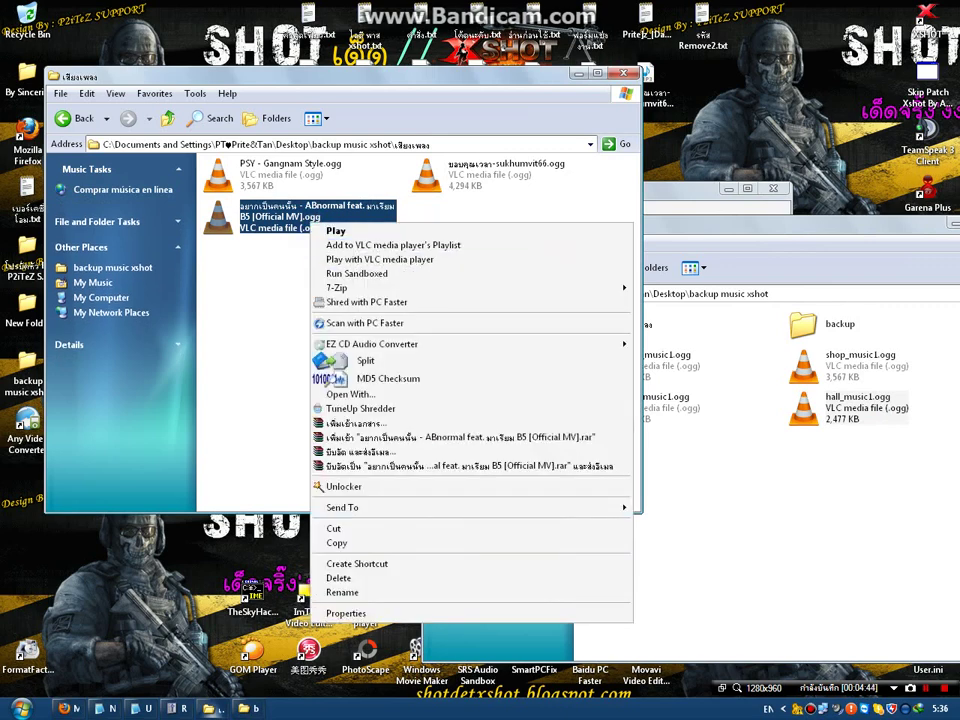
{"action": "left_click", "coordinate": [274, 285]}
{"action": "left_click", "coordinate": [291, 217]}
{"action": "right_click", "coordinate": [291, 217]}
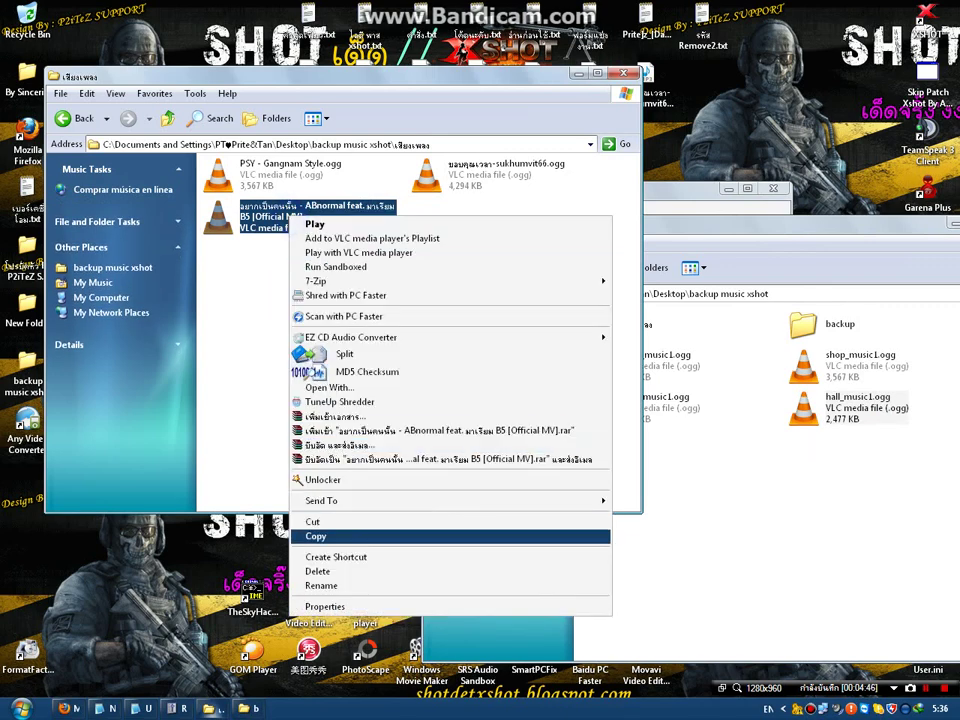
{"action": "left_click", "coordinate": [316, 536]}
- Rename the ABnormal song in the เสียงเพลง folder by adding "-1" before its .ogg extension
{"action": "left_click", "coordinate": [309, 238]}
{"action": "right_click", "coordinate": [316, 241]}
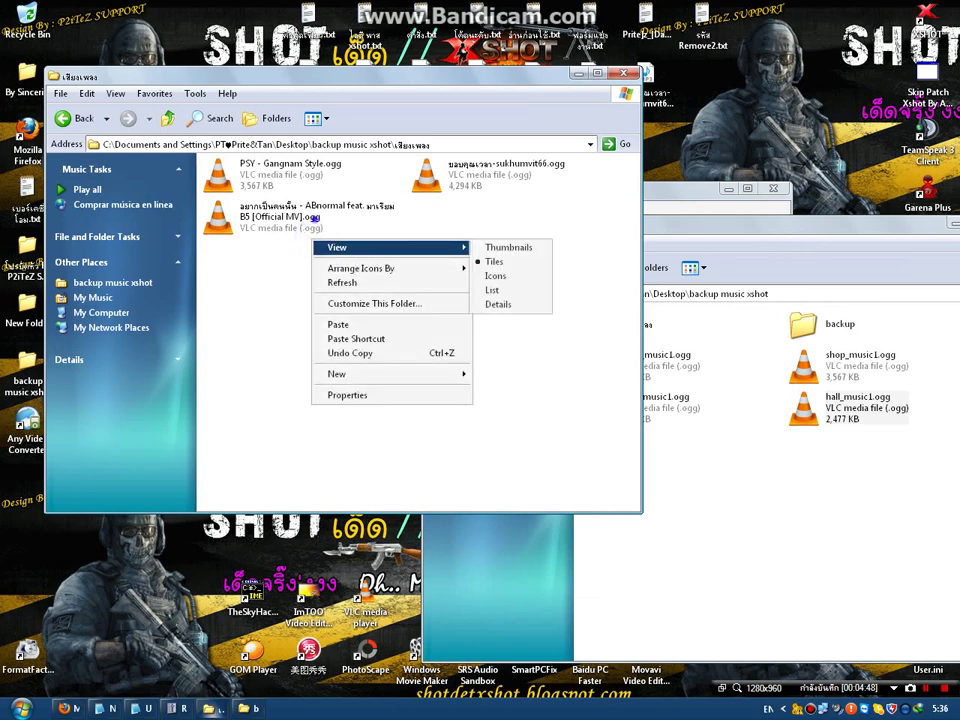
{"action": "right_click", "coordinate": [315, 218]}
{"action": "left_click", "coordinate": [345, 589]}
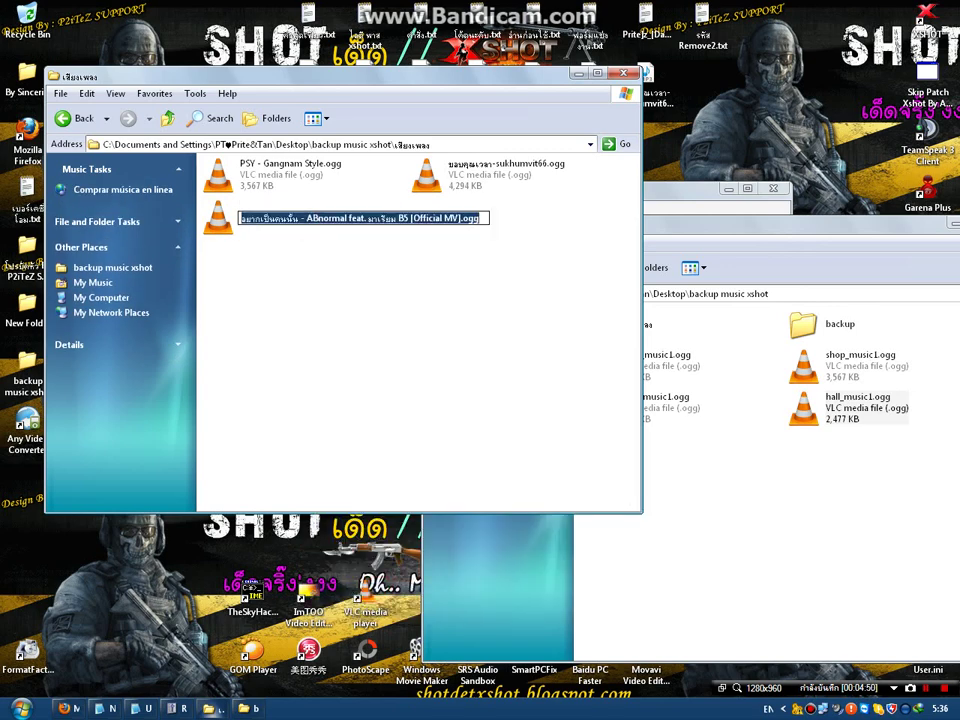
{"action": "left_click", "coordinate": [458, 219]}
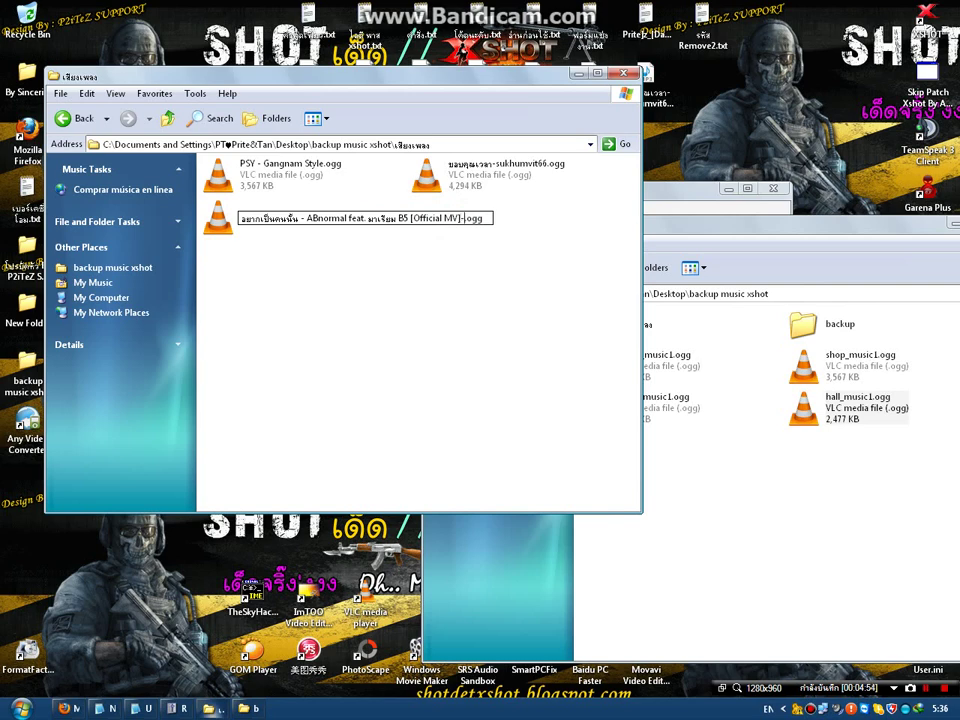
{"action": "left_click", "coordinate": [467, 255]}
- Try to paste the copied ABnormal song into the เสียงเพลง folder
{"action": "right_click", "coordinate": [502, 236]}
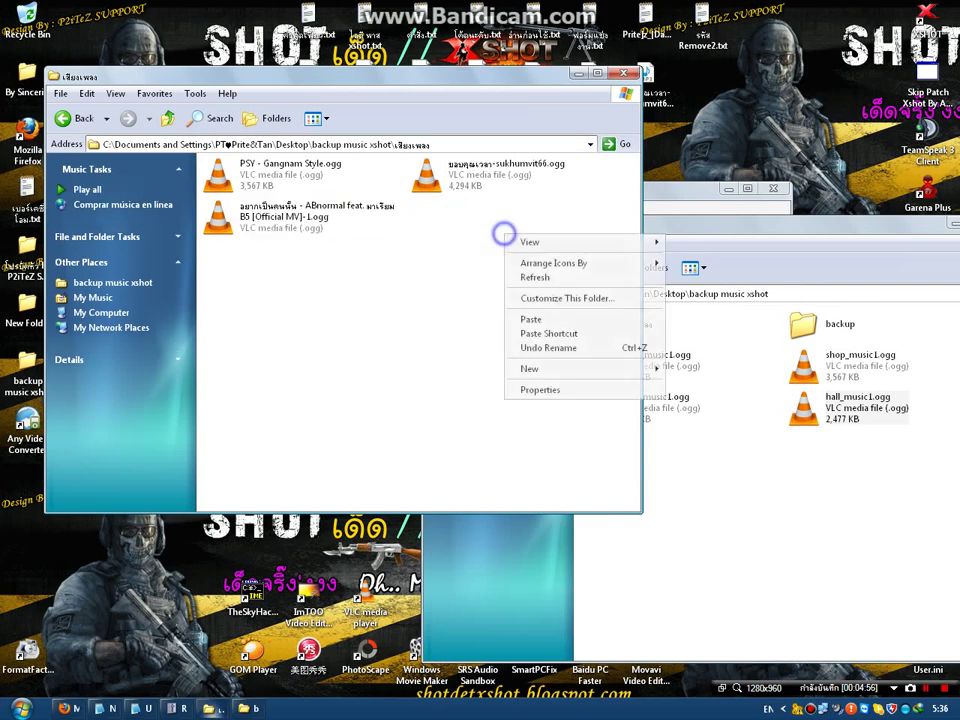
{"action": "left_click", "coordinate": [531, 318]}
{"action": "left_click", "coordinate": [485, 396]}
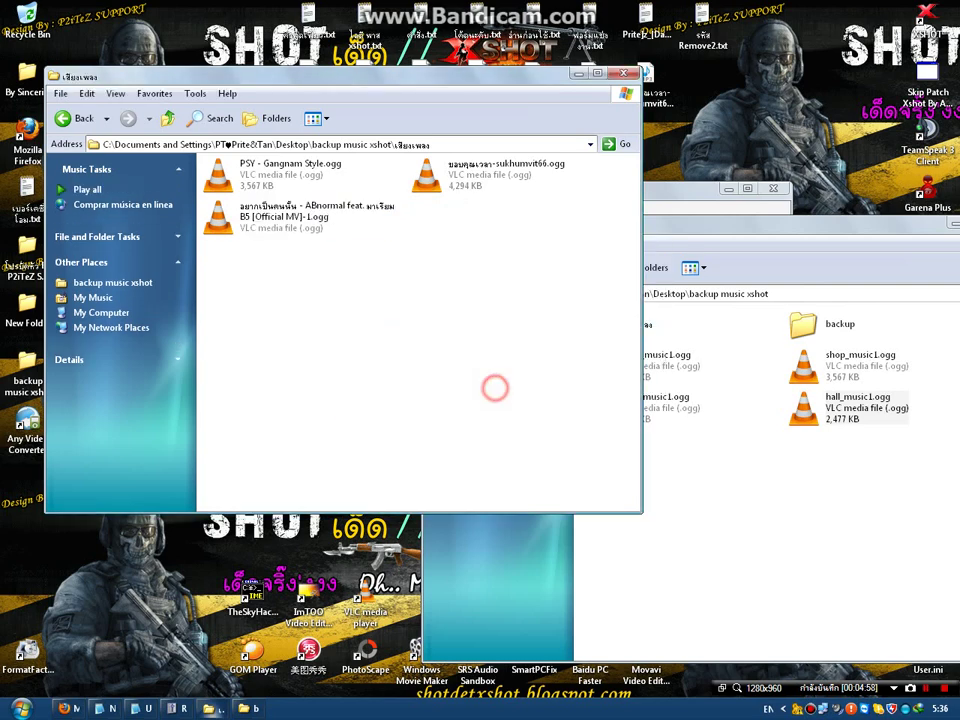
- Duplicate the ABnormal song ending in "-1.ogg" within the เสียงเพลง folder
{"action": "left_click", "coordinate": [330, 226]}
{"action": "right_click", "coordinate": [333, 228]}
{"action": "left_click", "coordinate": [358, 548]}
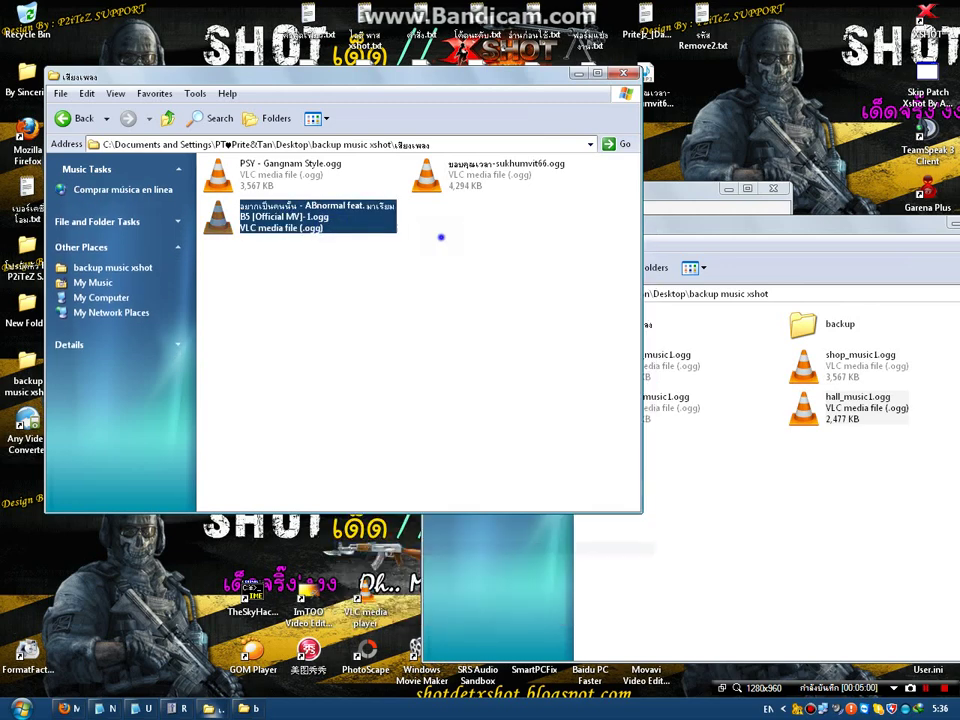
{"action": "right_click", "coordinate": [446, 240]}
{"action": "left_click", "coordinate": [488, 324]}
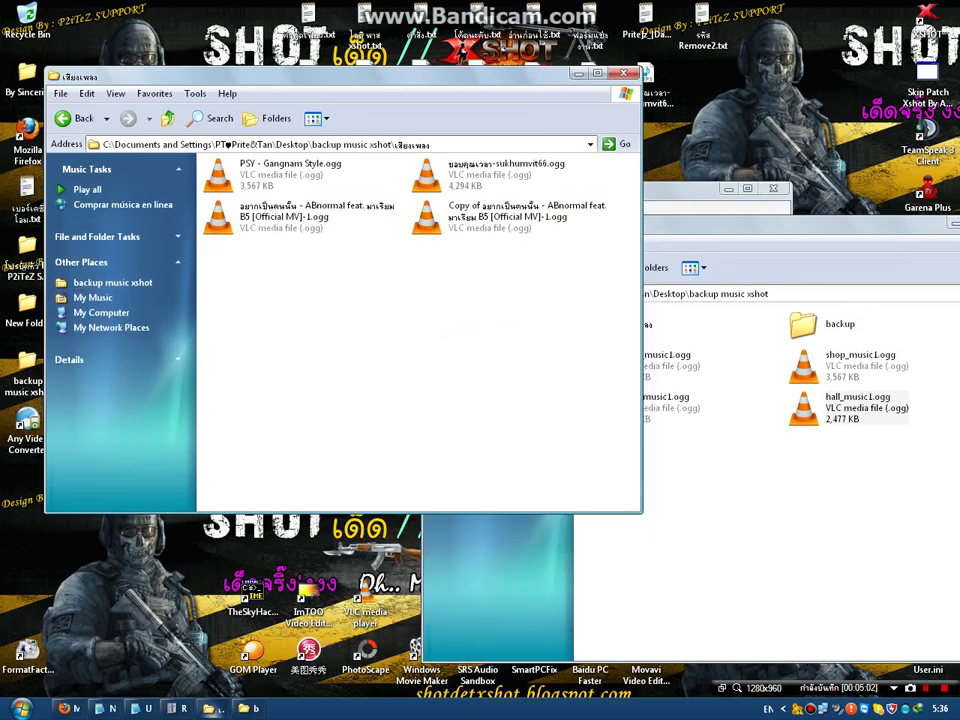
- Remove the "-1" suffix from the file name of the "Copy of" ABnormal song
{"action": "right_click", "coordinate": [553, 218]}
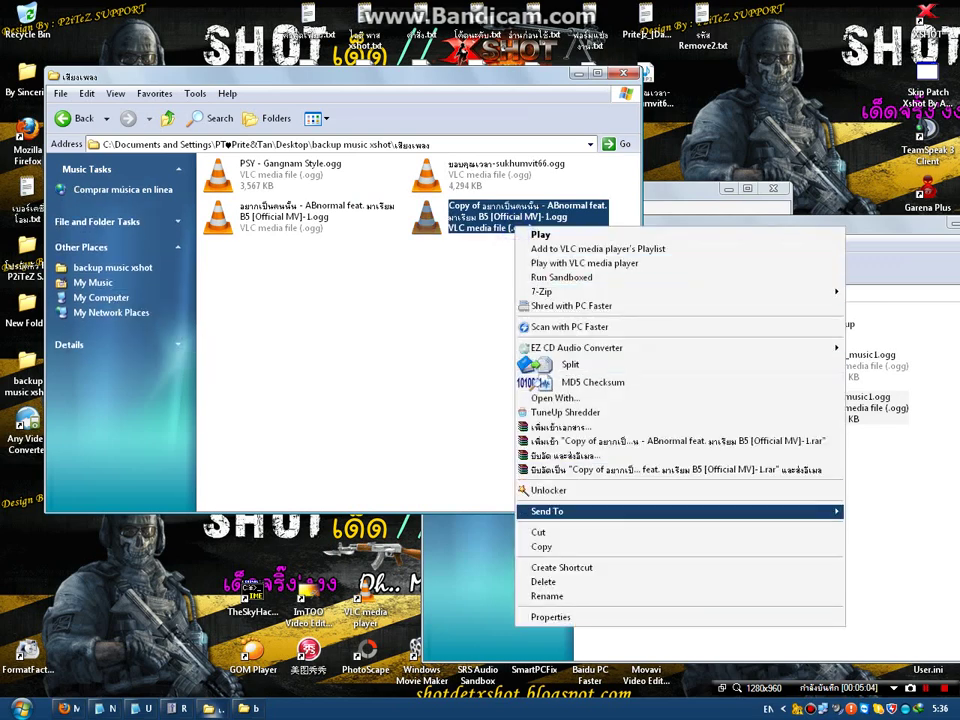
{"action": "left_click", "coordinate": [574, 596]}
{"action": "left_click", "coordinate": [619, 217]}
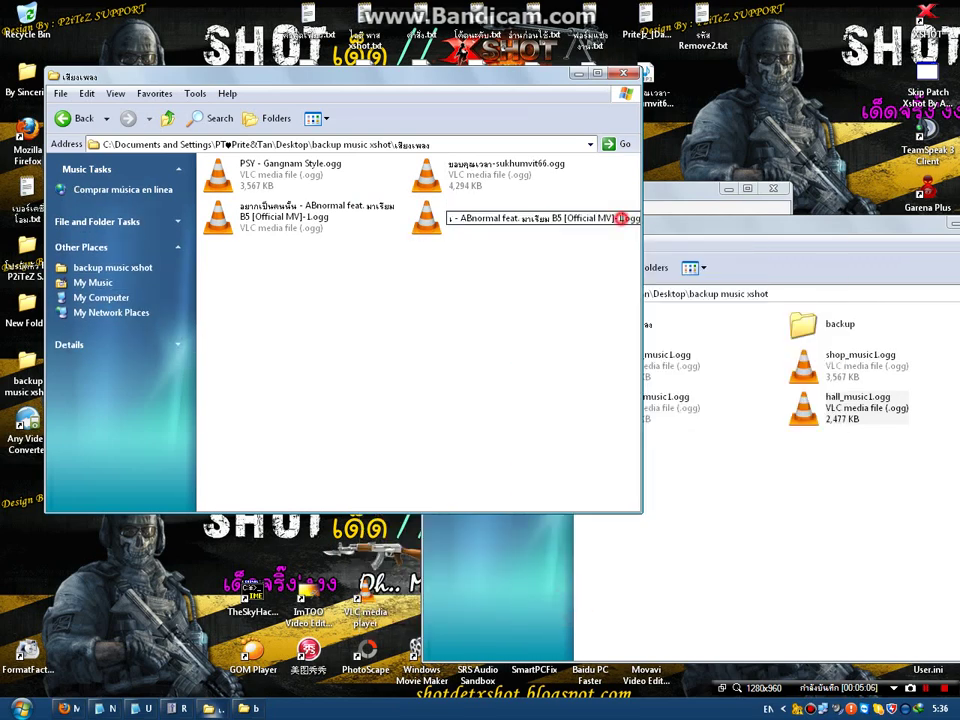
{"action": "key", "text": "BackSpace"}
{"action": "key", "text": "BackSpace"}
{"action": "key", "text": "Return"}
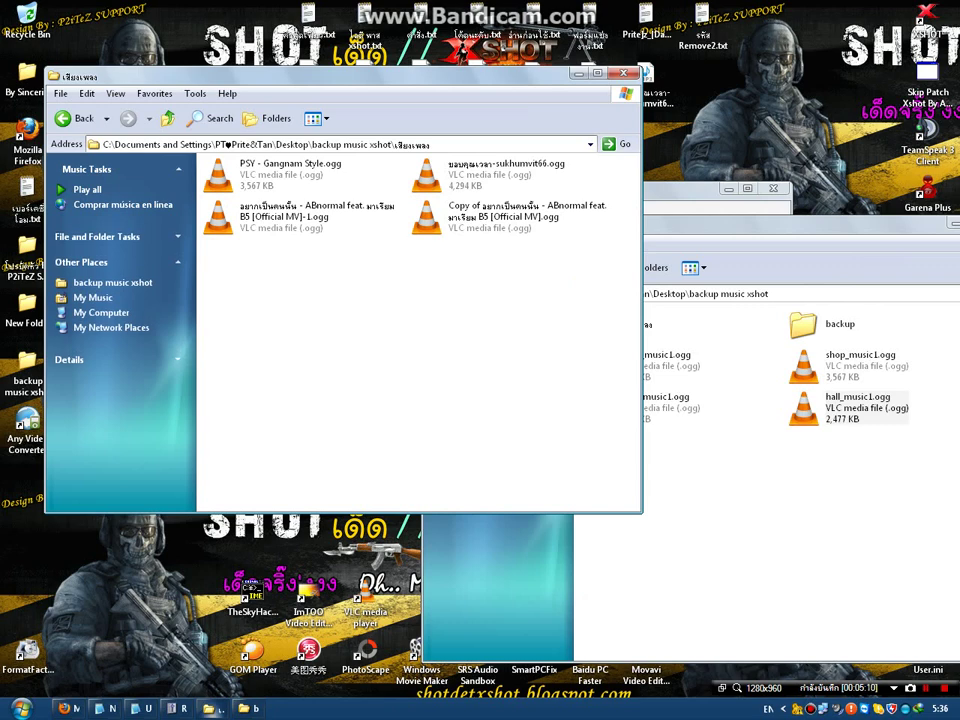
- Copy the file name text hall_music1.ogg from the backup music xshot folder, leaving that file's name unchanged
{"action": "left_click", "coordinate": [849, 443]}
{"action": "right_click", "coordinate": [838, 400]}
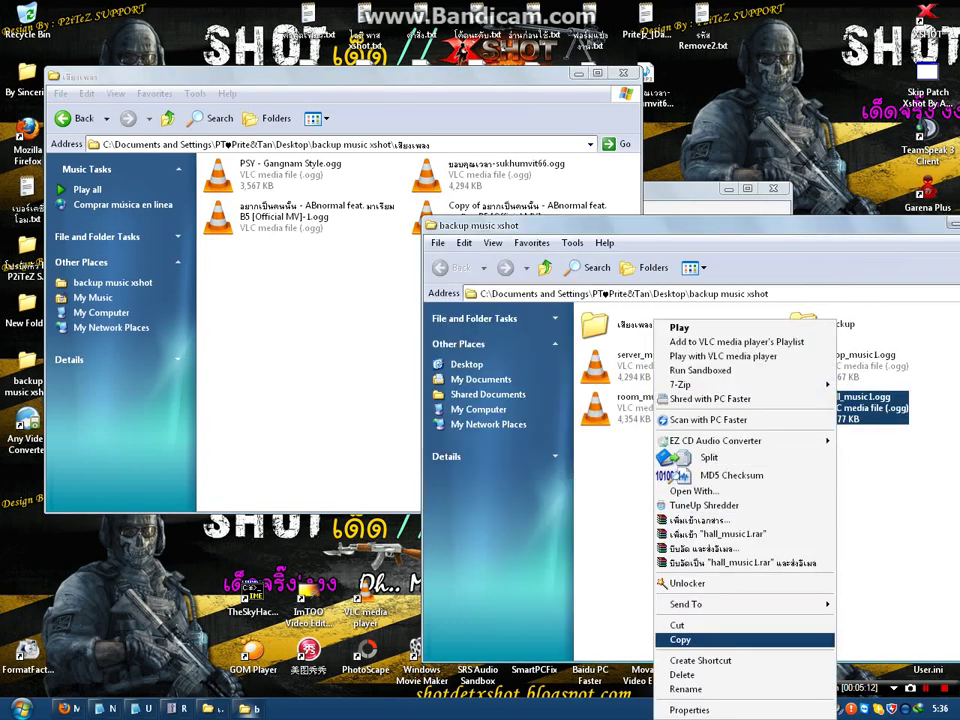
{"action": "left_click", "coordinate": [686, 689]}
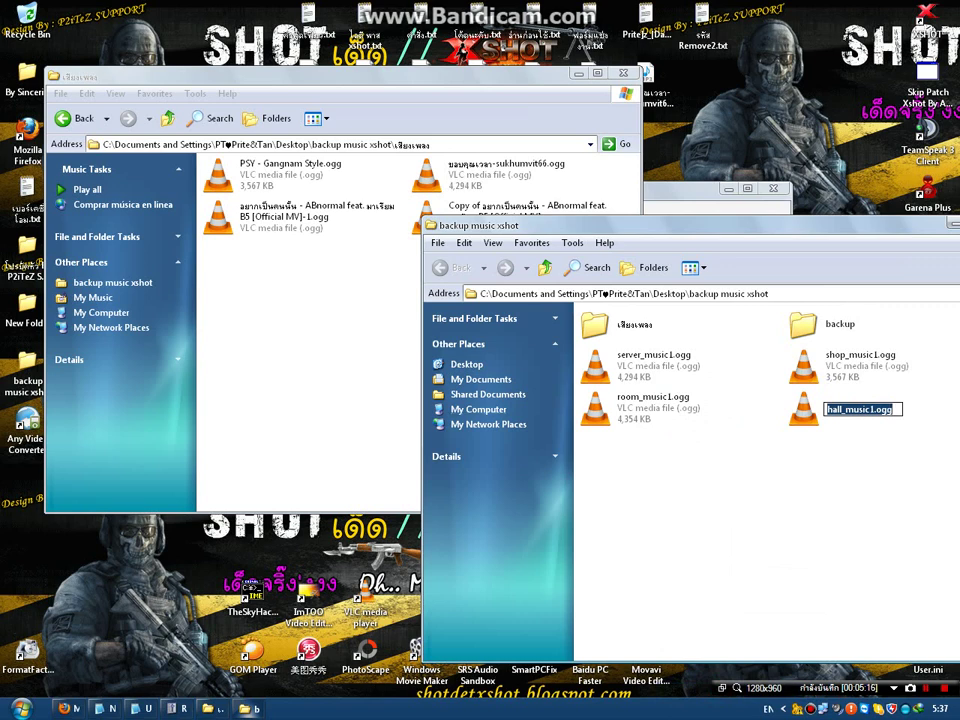
{"action": "left_click", "coordinate": [305, 301]}
{"action": "right_click", "coordinate": [806, 405]}
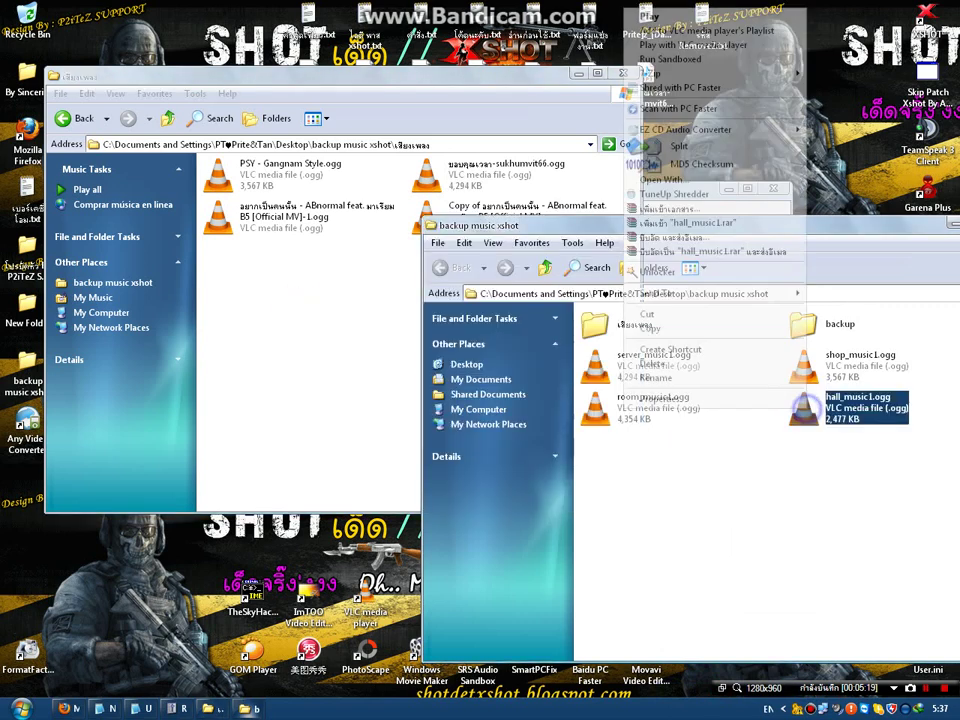
{"action": "left_click", "coordinate": [747, 379]}
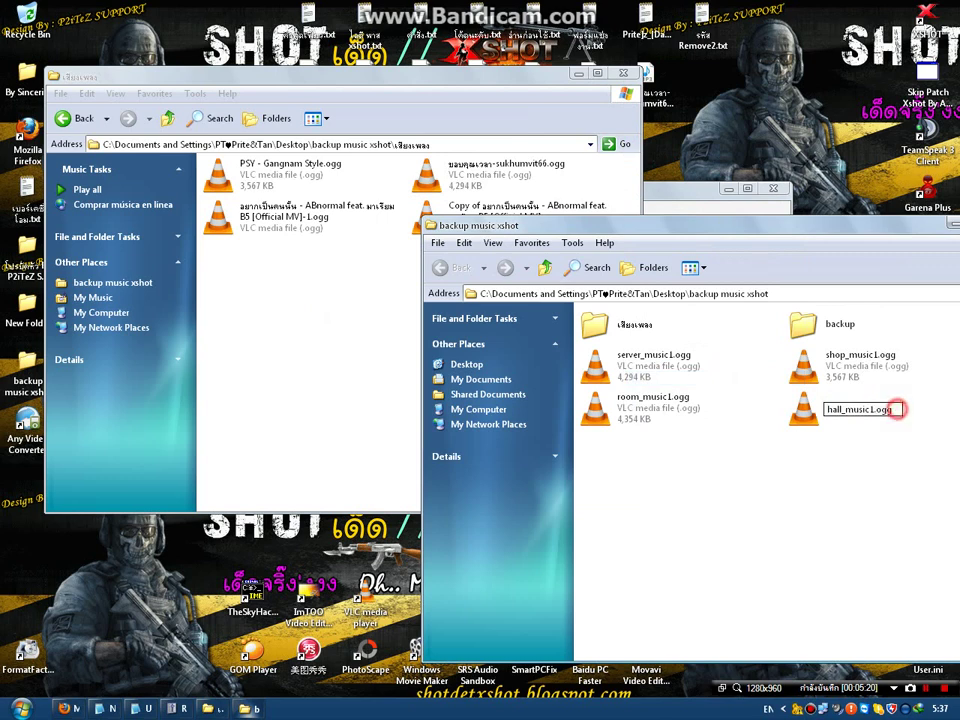
{"action": "right_click", "coordinate": [858, 409]}
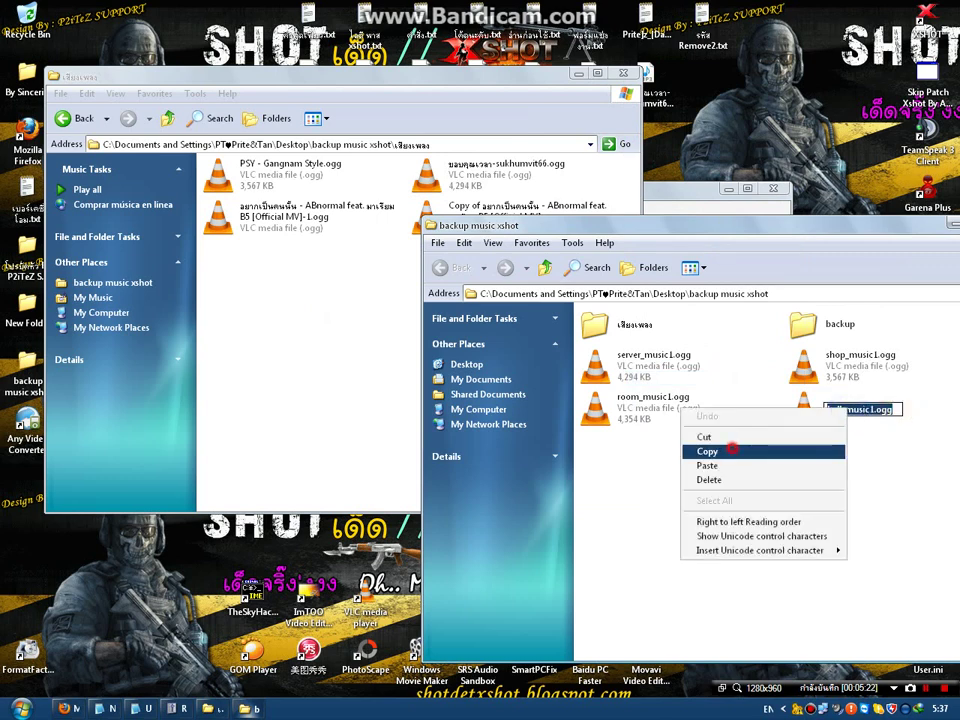
{"action": "left_click", "coordinate": [729, 446]}
{"action": "left_click", "coordinate": [696, 484]}
- Rename the ABnormal song ending in "-1.ogg" in the เสียงเพลง folder as hall_music1.ogg
{"action": "right_click", "coordinate": [280, 222]}
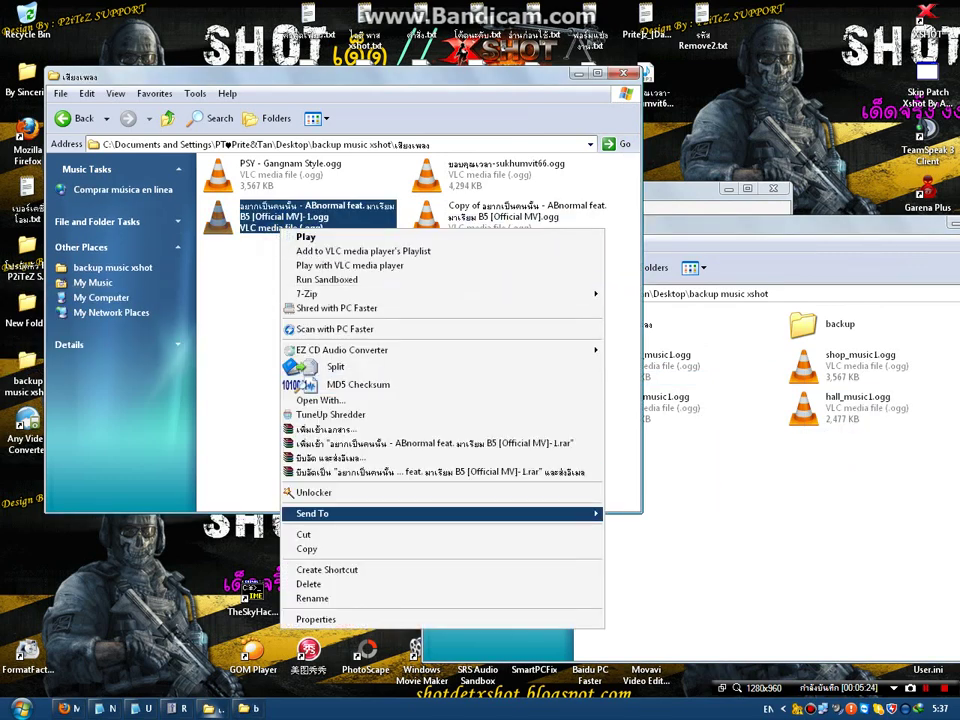
{"action": "left_click", "coordinate": [322, 598]}
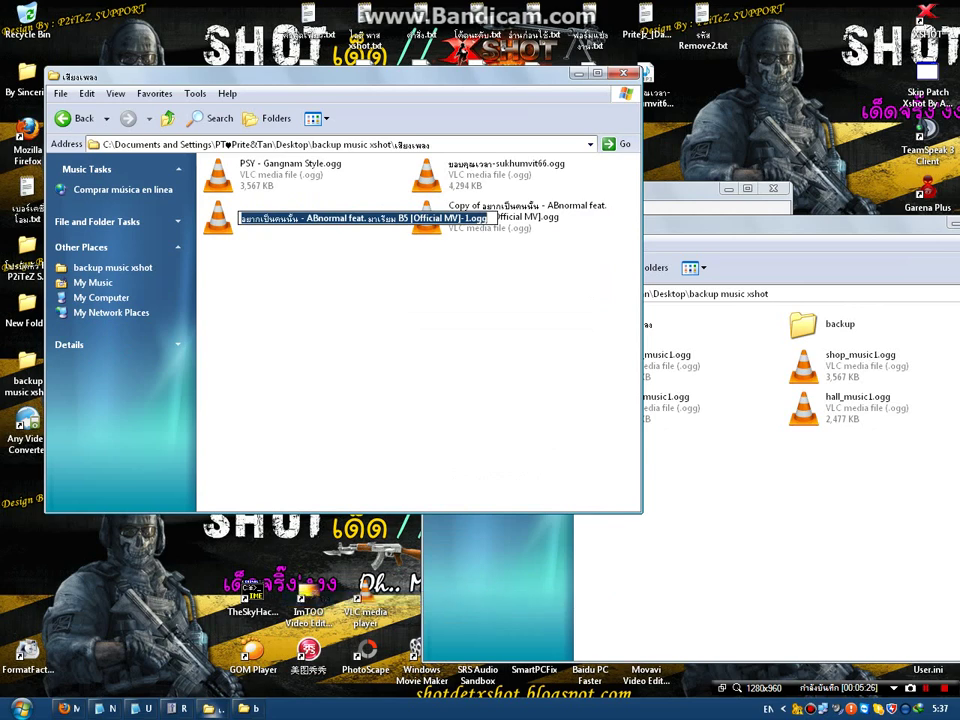
{"action": "key", "text": "ctrl+v"}
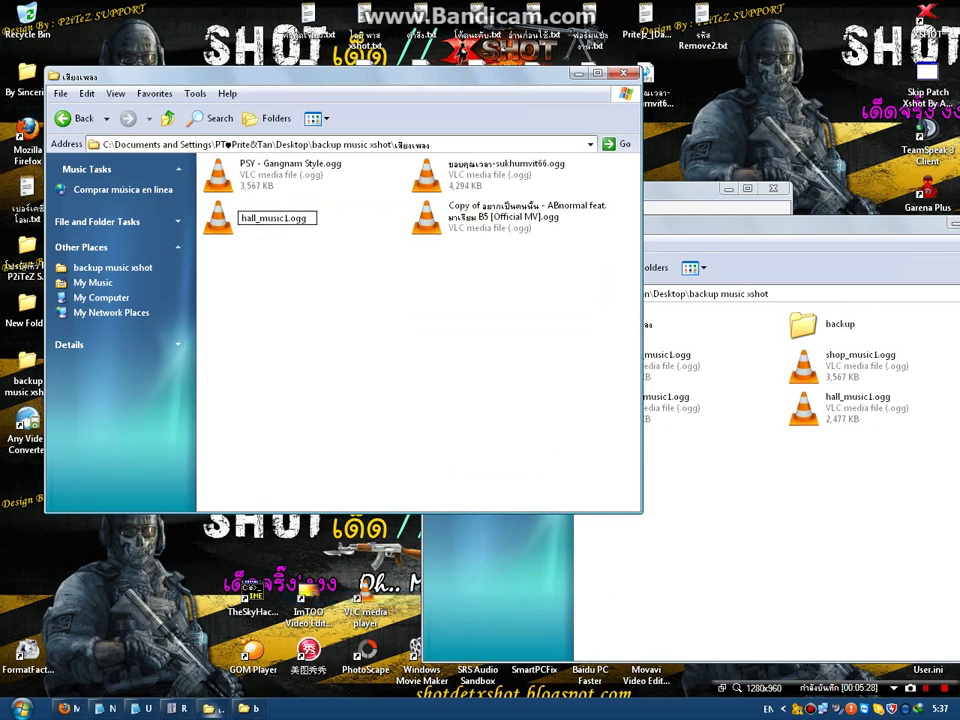
{"action": "left_click", "coordinate": [242, 293]}
- Rename the "Copy of" ABnormal song as server_music1.ogg, copying the name from the matching file in the backup music xshot folder
{"action": "left_click", "coordinate": [668, 443]}
{"action": "right_click", "coordinate": [648, 372]}
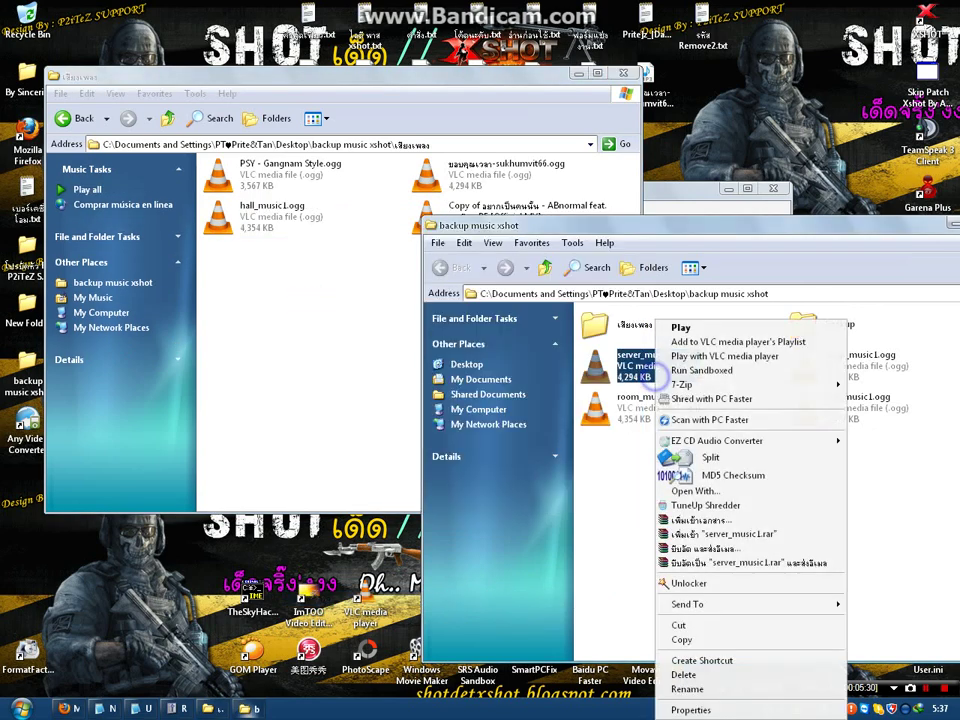
{"action": "left_click", "coordinate": [687, 689]}
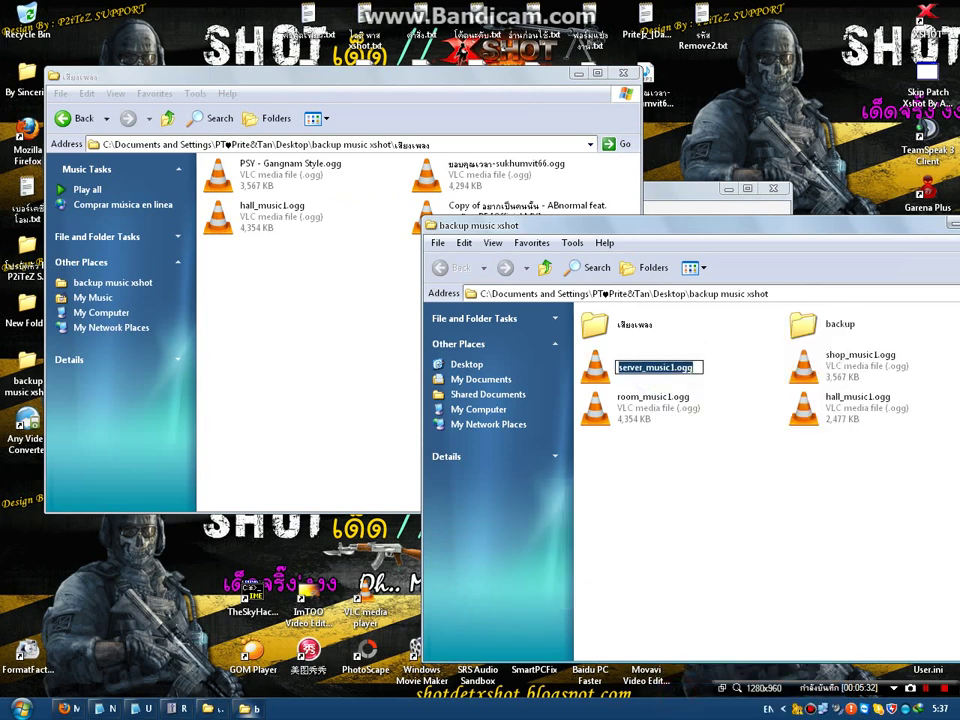
{"action": "left_click", "coordinate": [392, 326]}
{"action": "right_click", "coordinate": [510, 236]}
{"action": "right_click", "coordinate": [511, 224]}
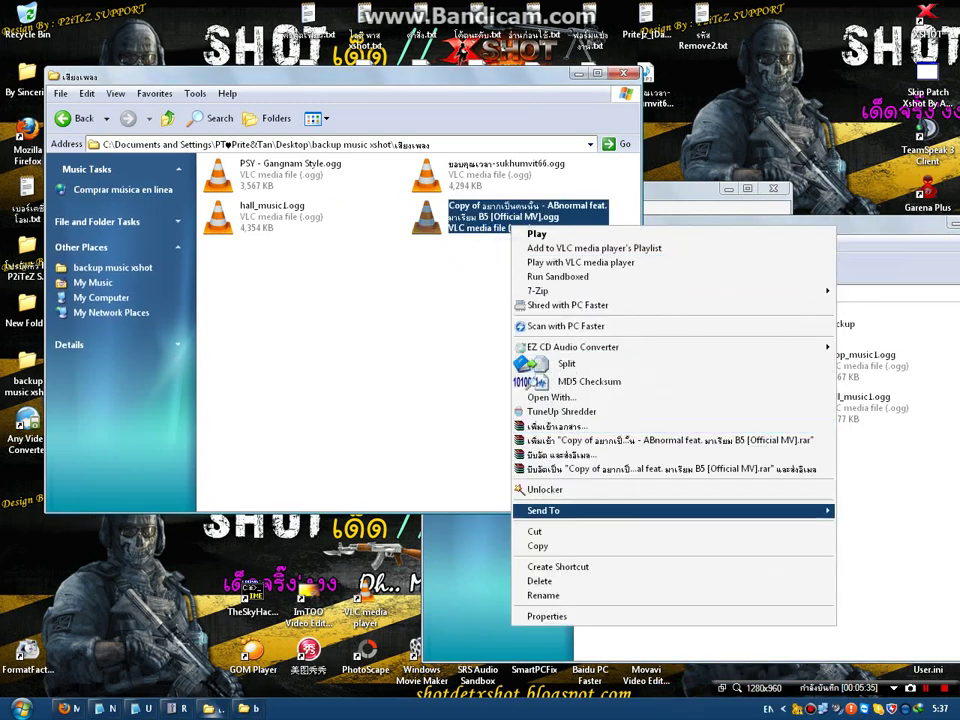
{"action": "left_click", "coordinate": [560, 594]}
{"action": "key", "text": "BackSpace"}
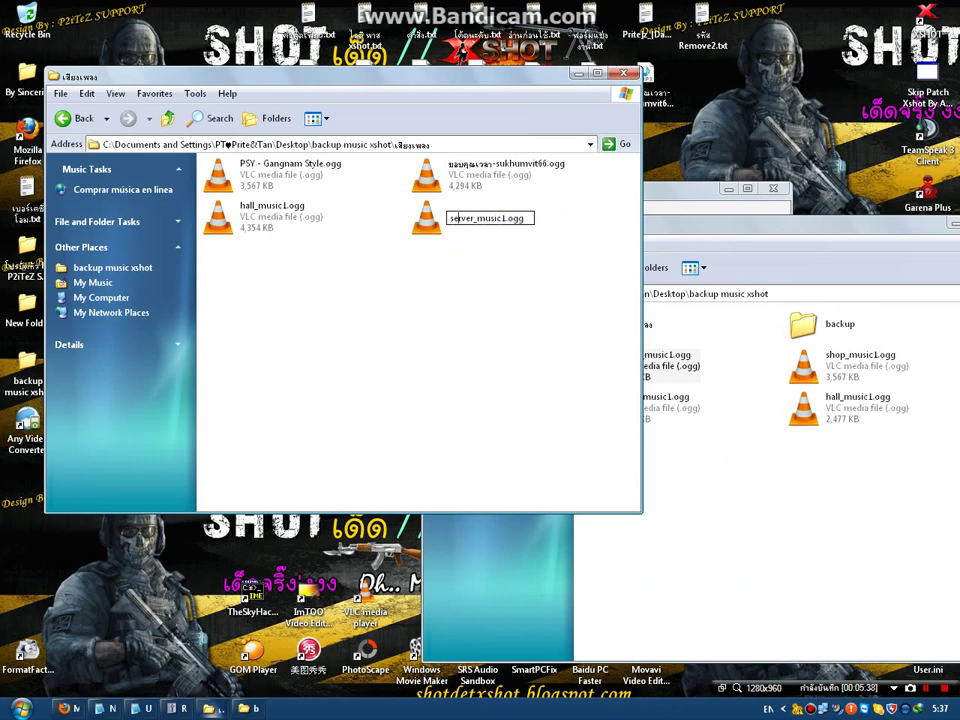
{"action": "key", "text": "Return"}
{"action": "left_click", "coordinate": [499, 266]}
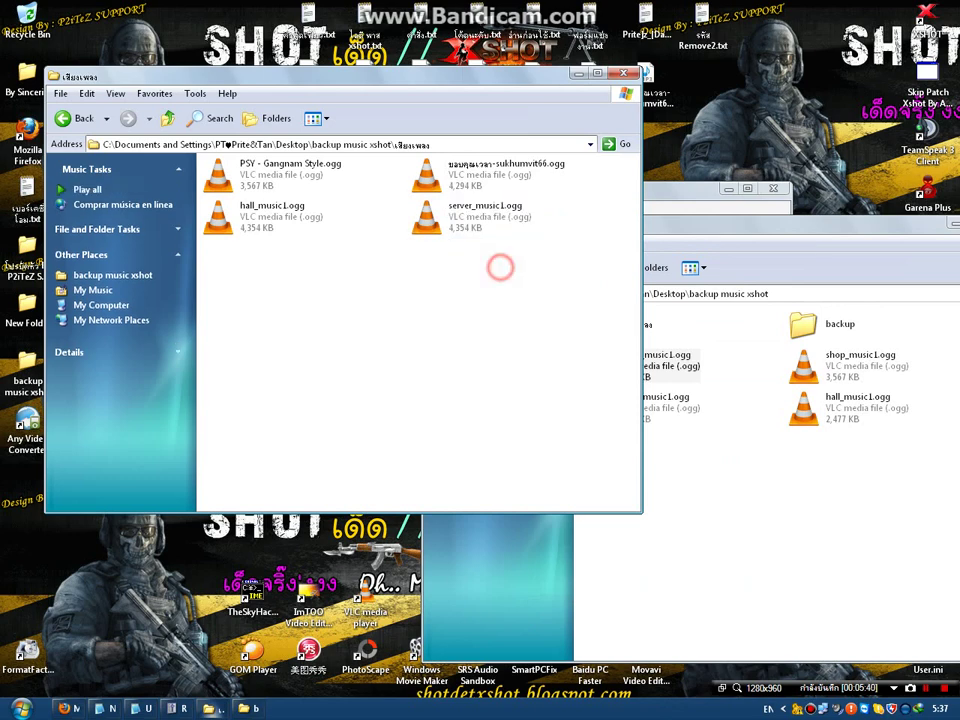
- Rename PSY - Gangnam Style.ogg as shop_music1.ogg, copying the name from the matching file in the backup music xshot folder
{"action": "left_click", "coordinate": [723, 444]}
{"action": "left_click", "coordinate": [803, 323]}
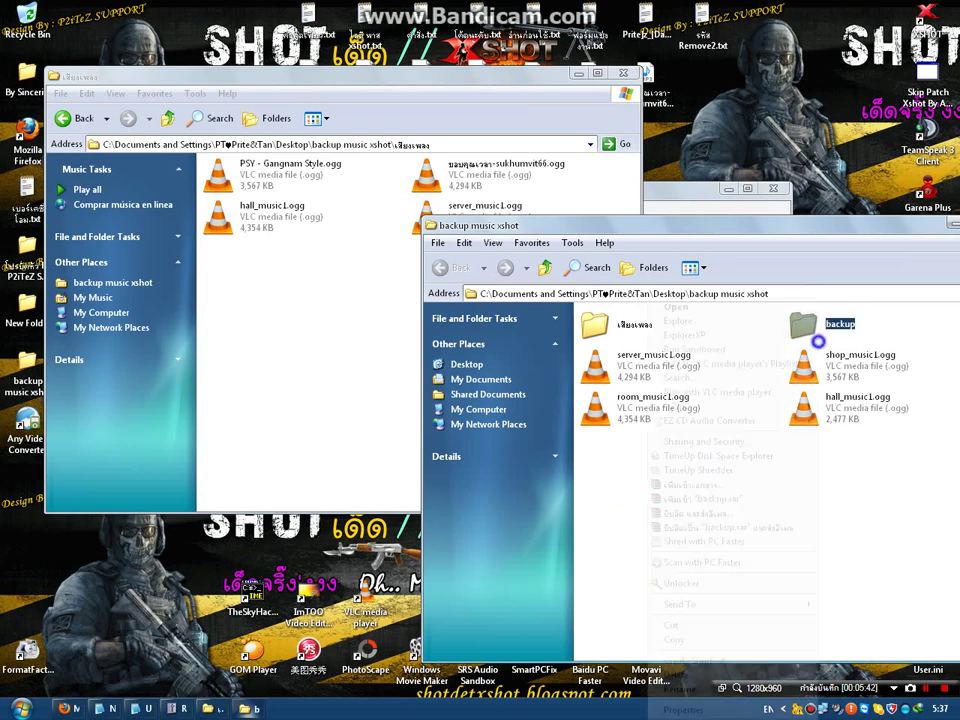
{"action": "right_click", "coordinate": [803, 323]}
{"action": "left_click", "coordinate": [848, 556]}
{"action": "right_click", "coordinate": [857, 360]}
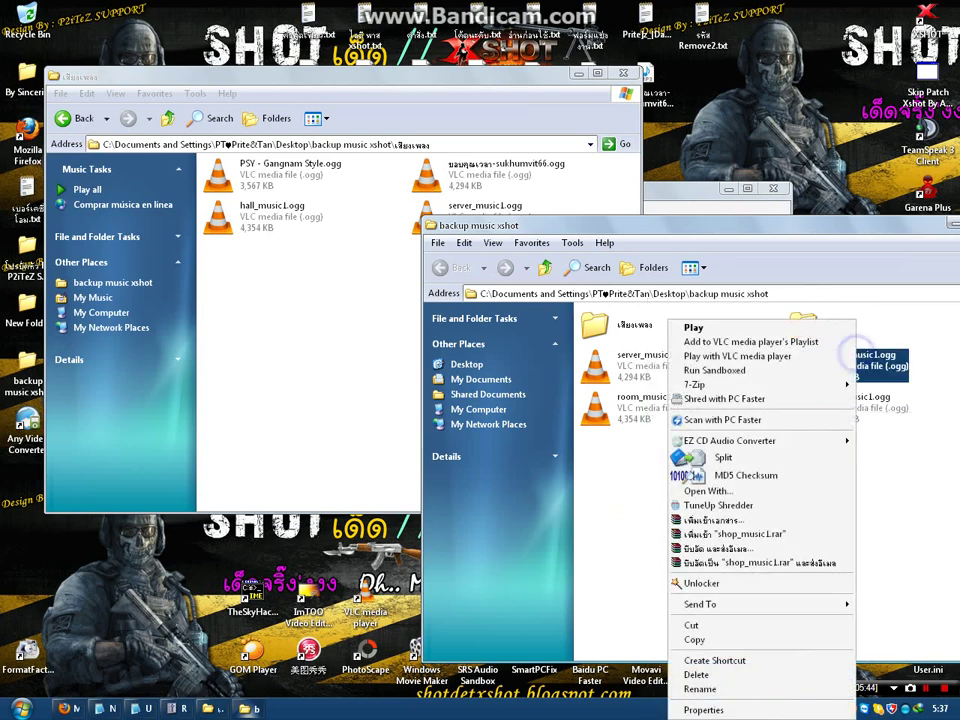
{"action": "left_click", "coordinate": [722, 688]}
{"action": "left_click", "coordinate": [270, 165]}
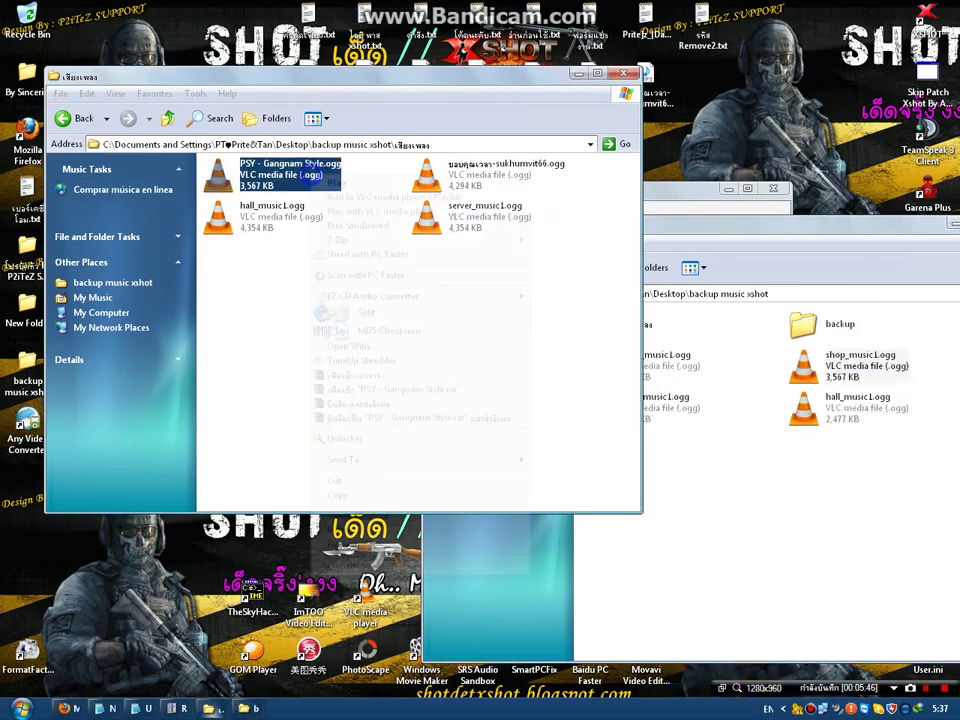
{"action": "right_click", "coordinate": [240, 178]}
{"action": "left_click", "coordinate": [343, 545]}
{"action": "key", "text": "ctrl+v"}
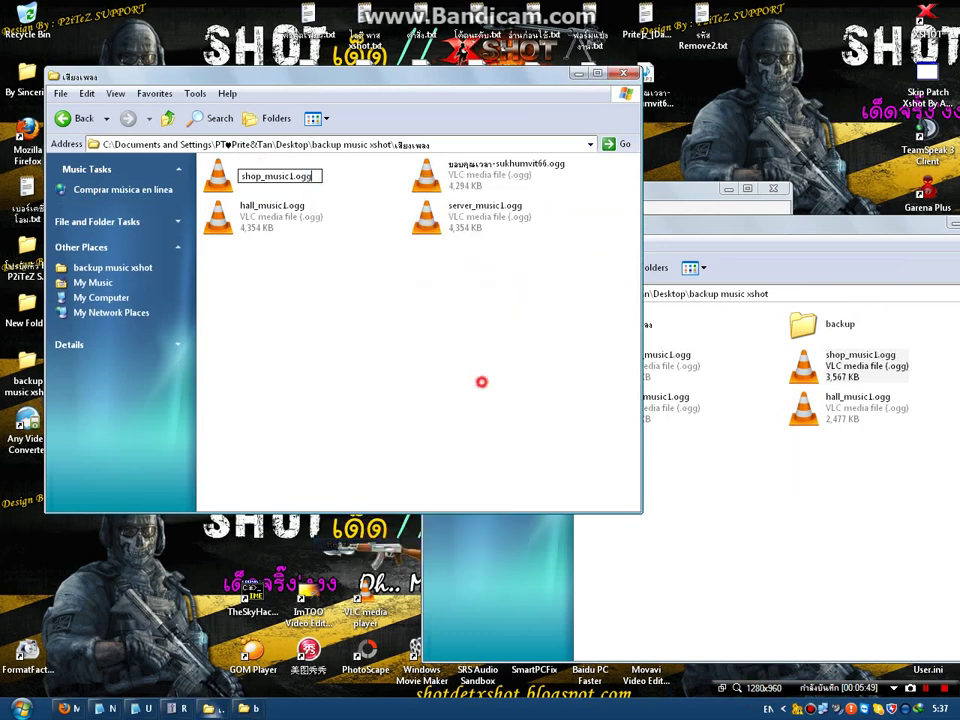
{"action": "left_click", "coordinate": [482, 381]}
- Rename ขอบคุณเวลา-sukhumvit66.ogg in the เสียงเพลง folder as room_music1.ogg, copying the name from the matching file in the backup music xshot folder
{"action": "left_click", "coordinate": [758, 458]}
{"action": "left_click", "coordinate": [640, 408]}
{"action": "right_click", "coordinate": [640, 410]}
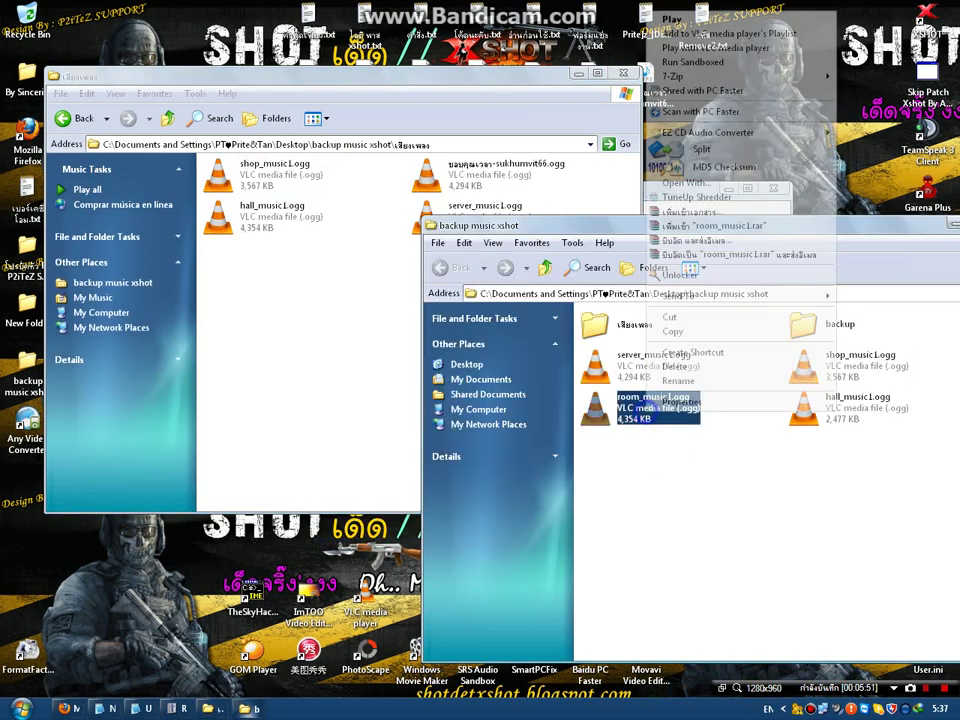
{"action": "left_click", "coordinate": [688, 379]}
{"action": "key", "text": "ctrl+c"}
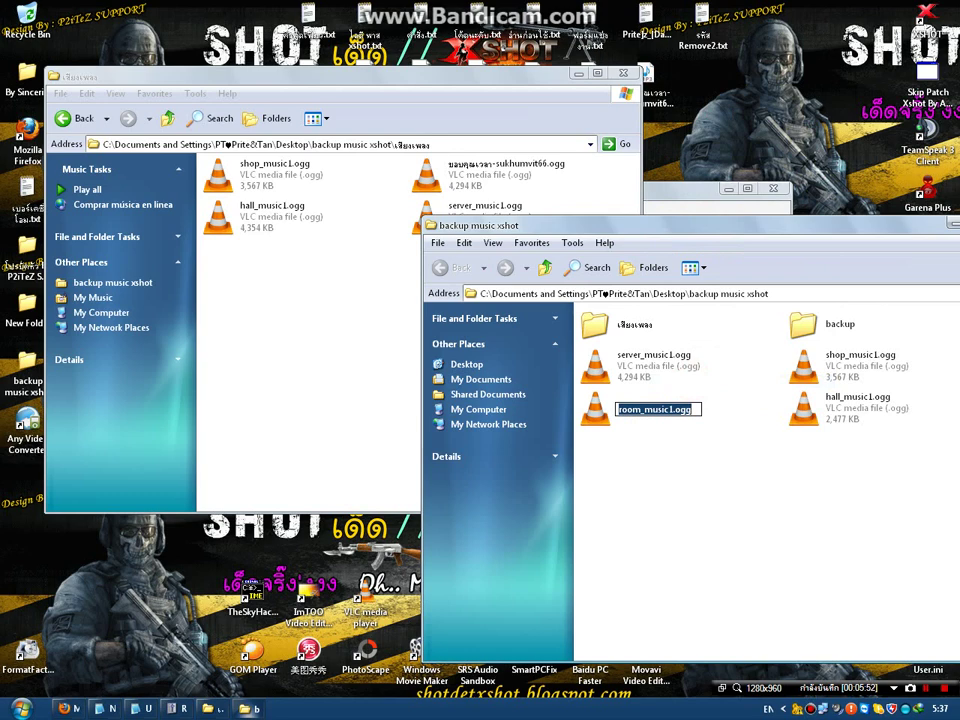
{"action": "left_click", "coordinate": [354, 330]}
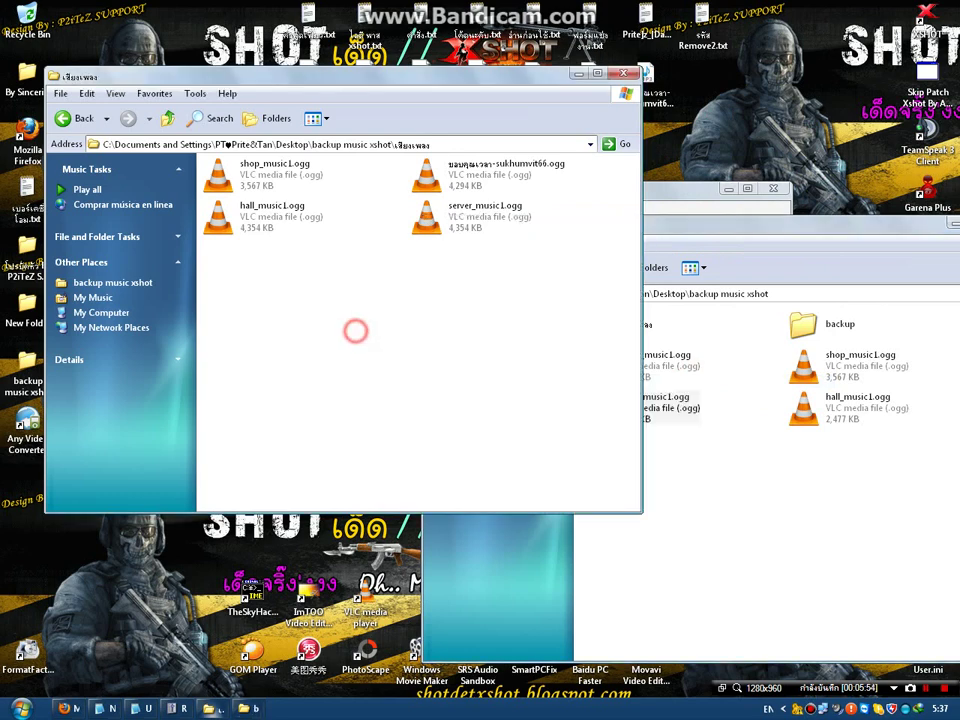
{"action": "left_click", "coordinate": [495, 178]}
{"action": "right_click", "coordinate": [500, 182]}
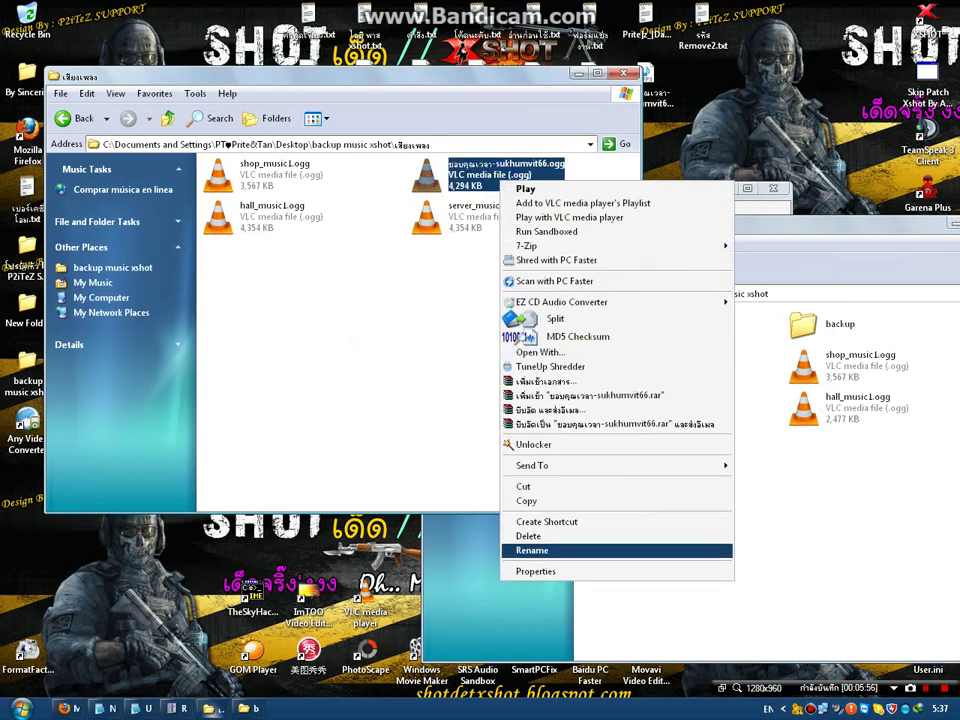
{"action": "left_click", "coordinate": [520, 551]}
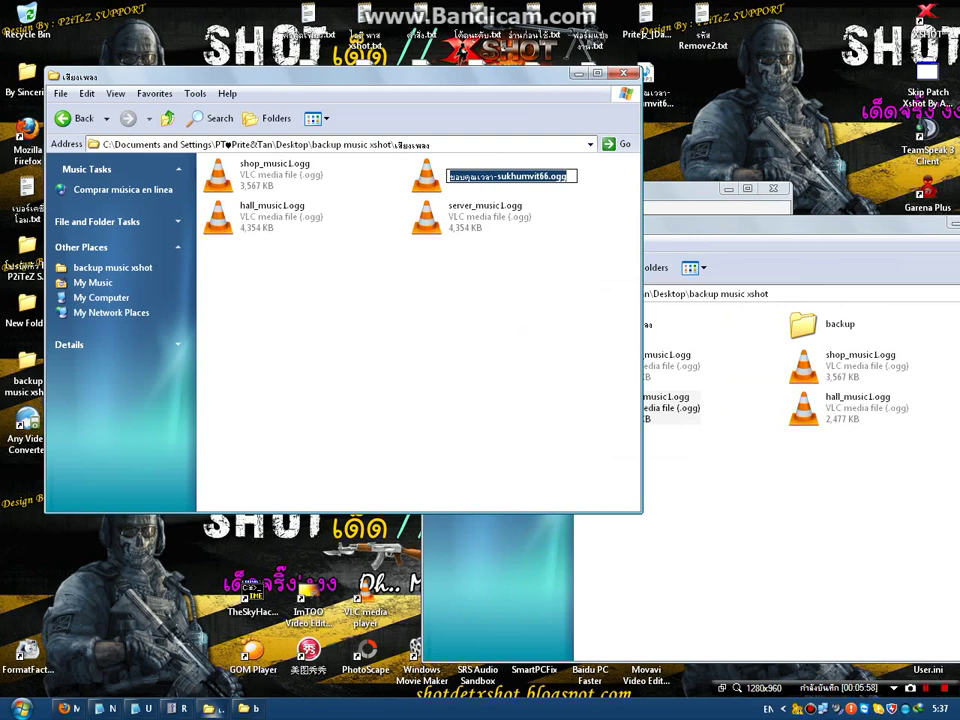
{"action": "key", "text": "ctrl+v"}
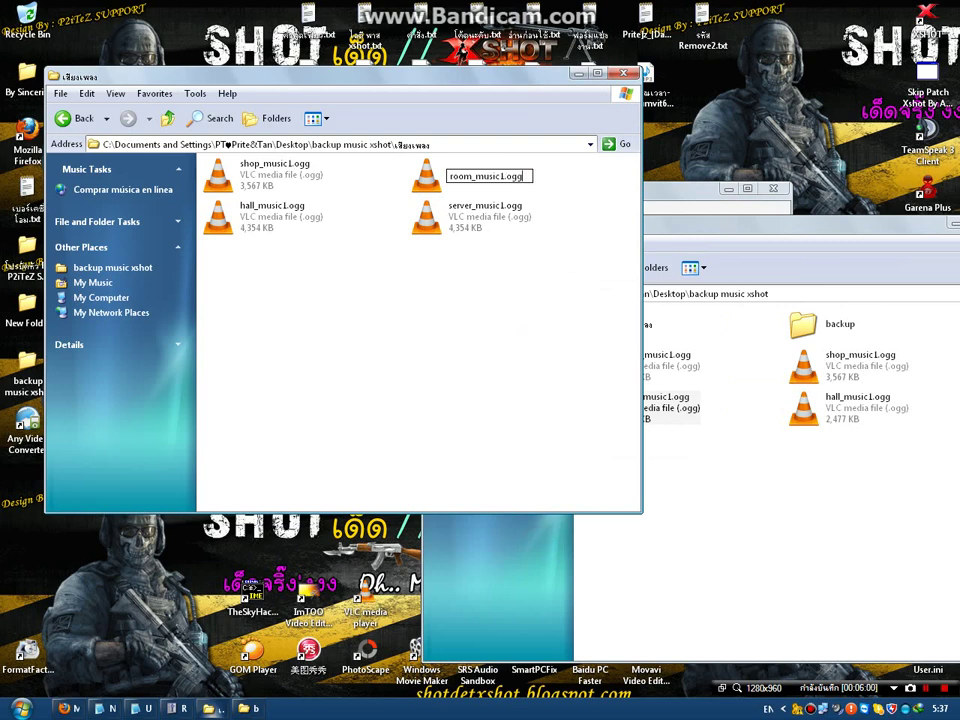
{"action": "key", "text": "Return"}
{"action": "left_click", "coordinate": [551, 306]}
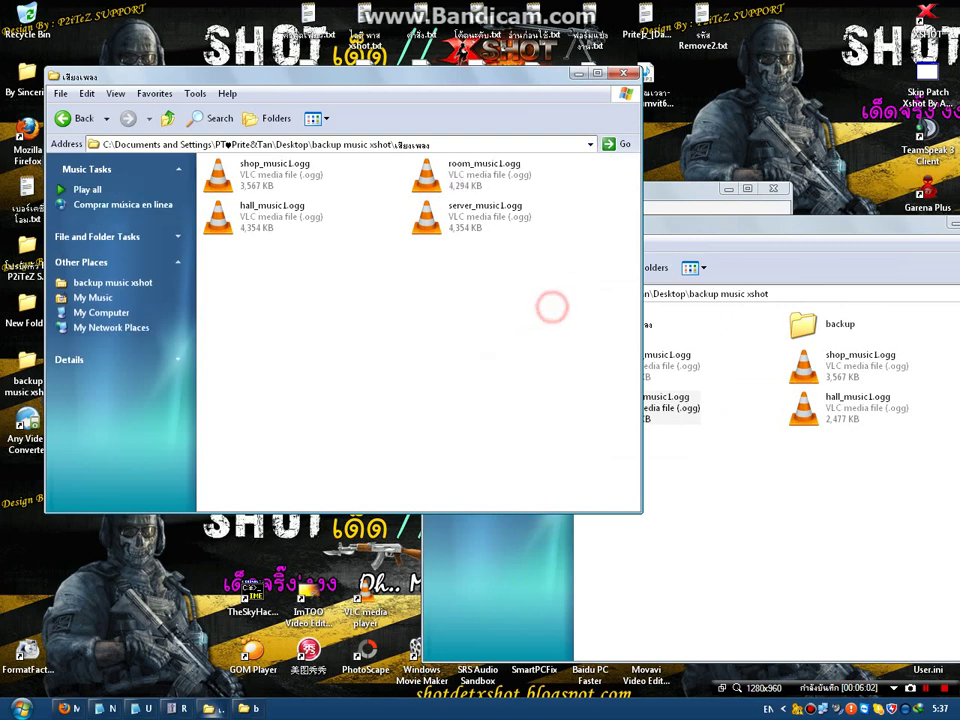
- Close the backup music xshot window and copy all four renamed songs in the เสียงเพลง folder
{"action": "left_click_drag", "start_coordinate": [542, 283], "coordinate": [296, 180]}
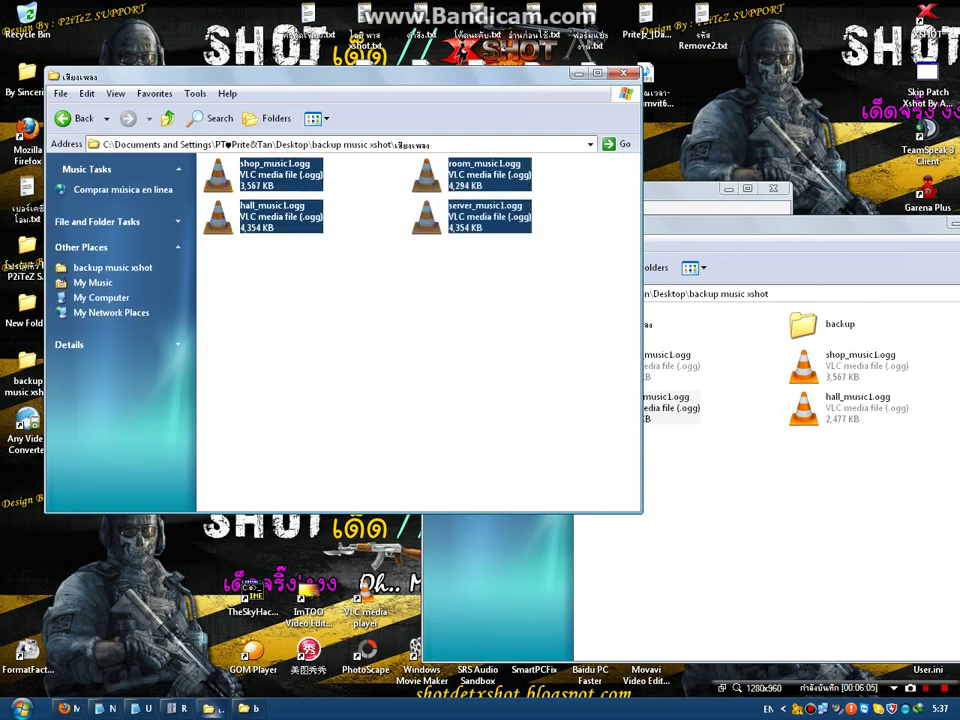
{"action": "left_click", "coordinate": [733, 237]}
{"action": "left_click_drag", "start_coordinate": [733, 237], "coordinate": [544, 218]}
{"action": "left_click", "coordinate": [814, 204]}
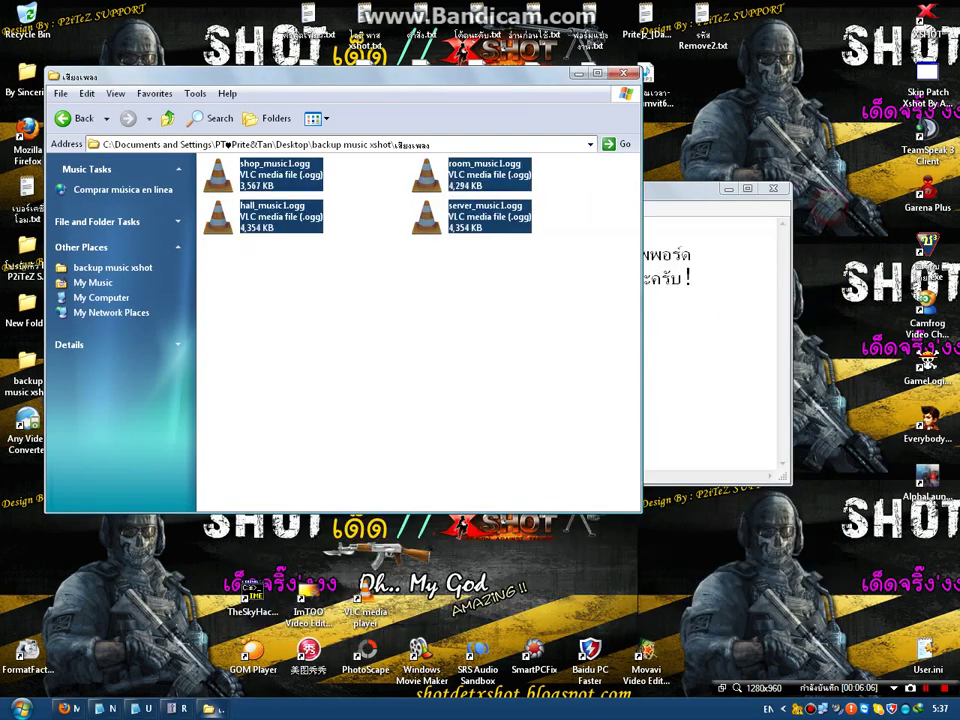
{"action": "left_click_drag", "start_coordinate": [564, 272], "coordinate": [240, 168]}
{"action": "right_click", "coordinate": [236, 167]}
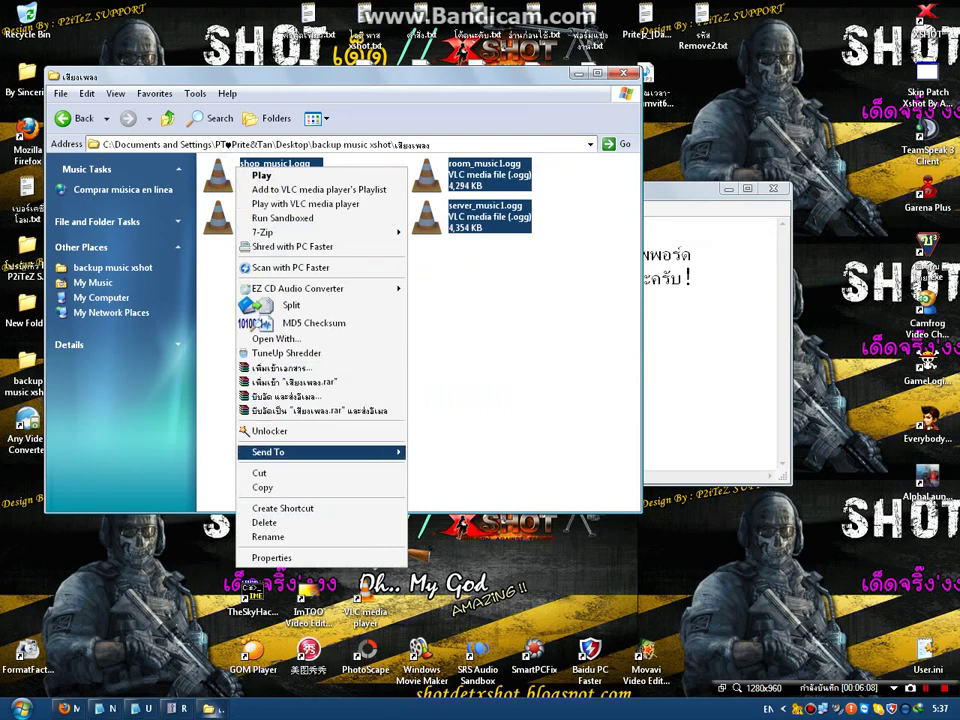
{"action": "left_click", "coordinate": [262, 487]}
- Find the XSHOT desktop shortcut's target folder and open its Music subfolder, closing the shortcut properties
{"action": "right_click", "coordinate": [928, 20]}
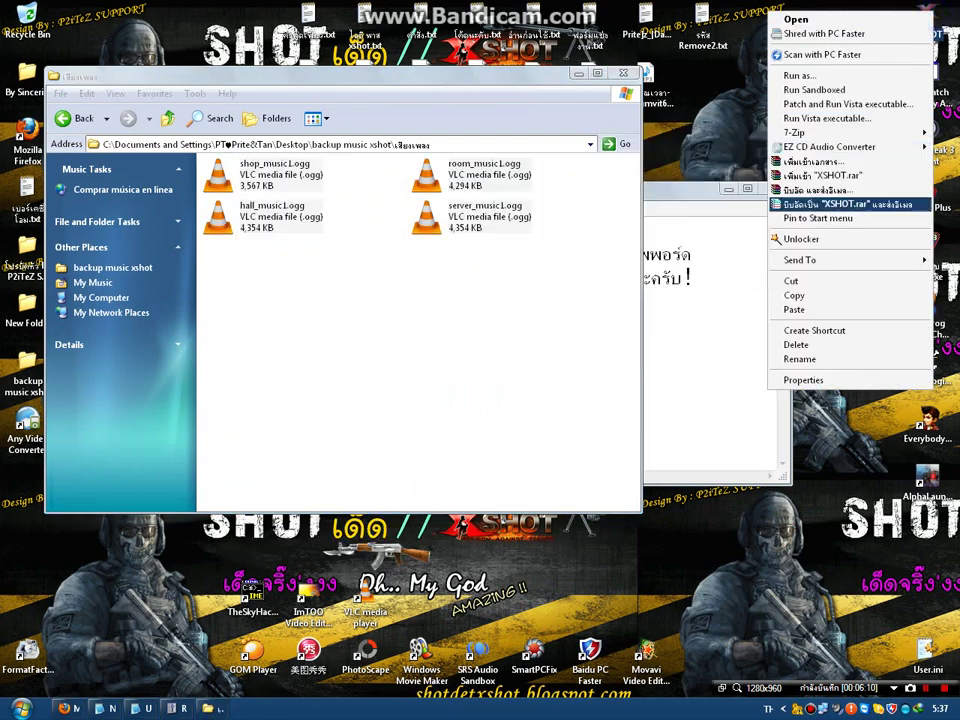
{"action": "left_click", "coordinate": [820, 379]}
{"action": "left_click", "coordinate": [783, 269]}
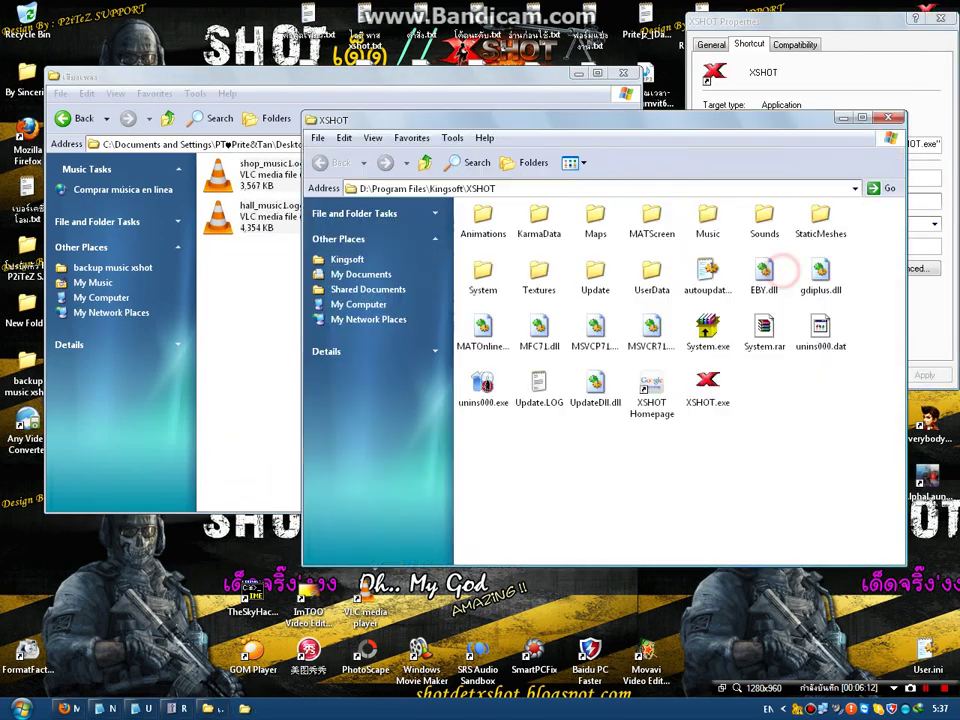
{"action": "left_click", "coordinate": [941, 19]}
{"action": "left_click", "coordinate": [708, 219]}
{"action": "double_click", "coordinate": [707, 215]}
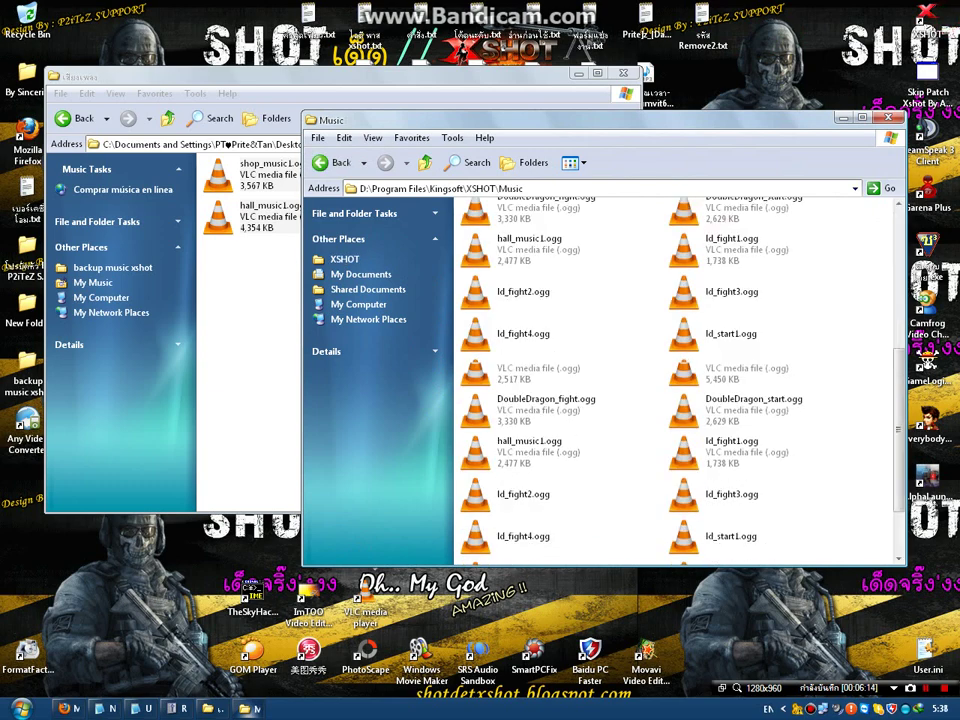
- Paste the four copied songs into the XSHOT Music folder, replacing all existing files of the same names
{"action": "scroll", "coordinate": [680, 390], "scroll_direction": "down", "scroll_amount": 5}
{"action": "right_click", "coordinate": [678, 390]}
{"action": "left_click", "coordinate": [790, 471]}
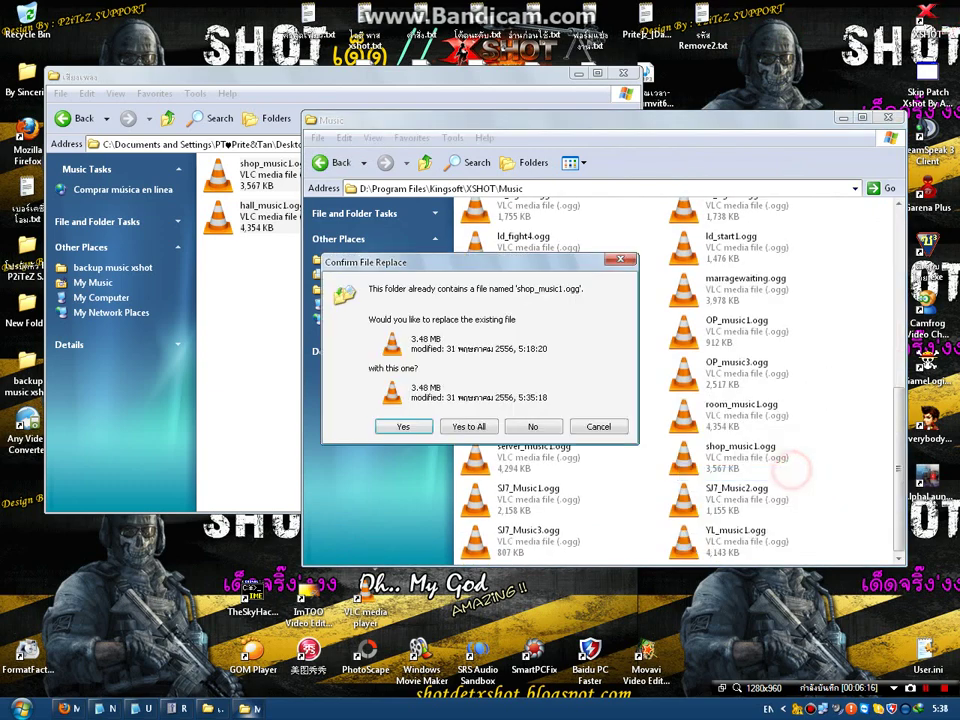
{"action": "left_click", "coordinate": [482, 423]}
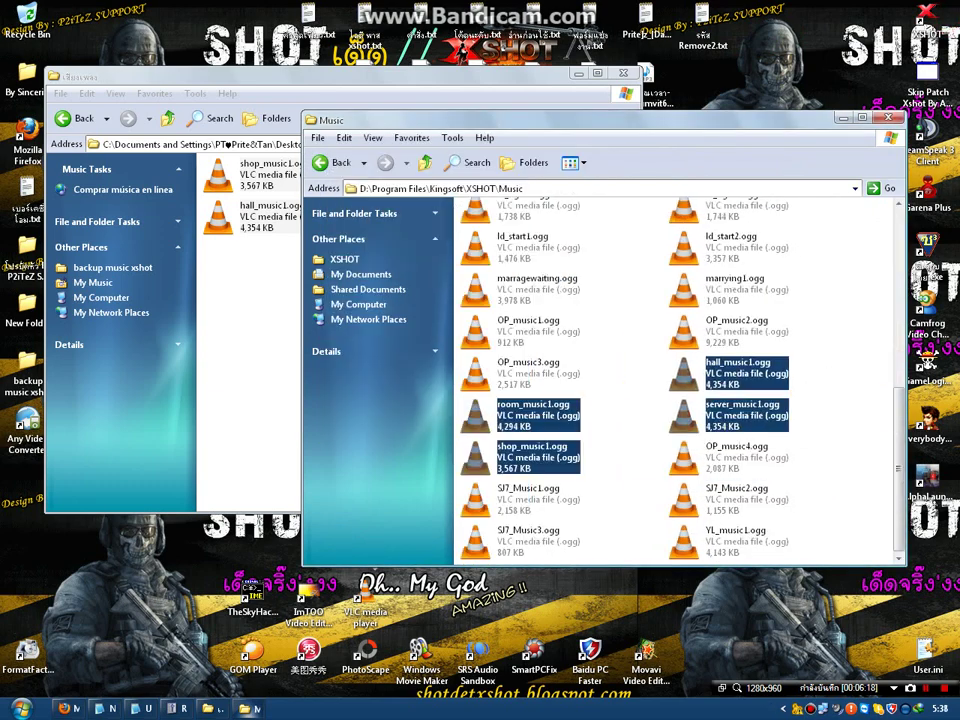
{"action": "left_click", "coordinate": [827, 377]}
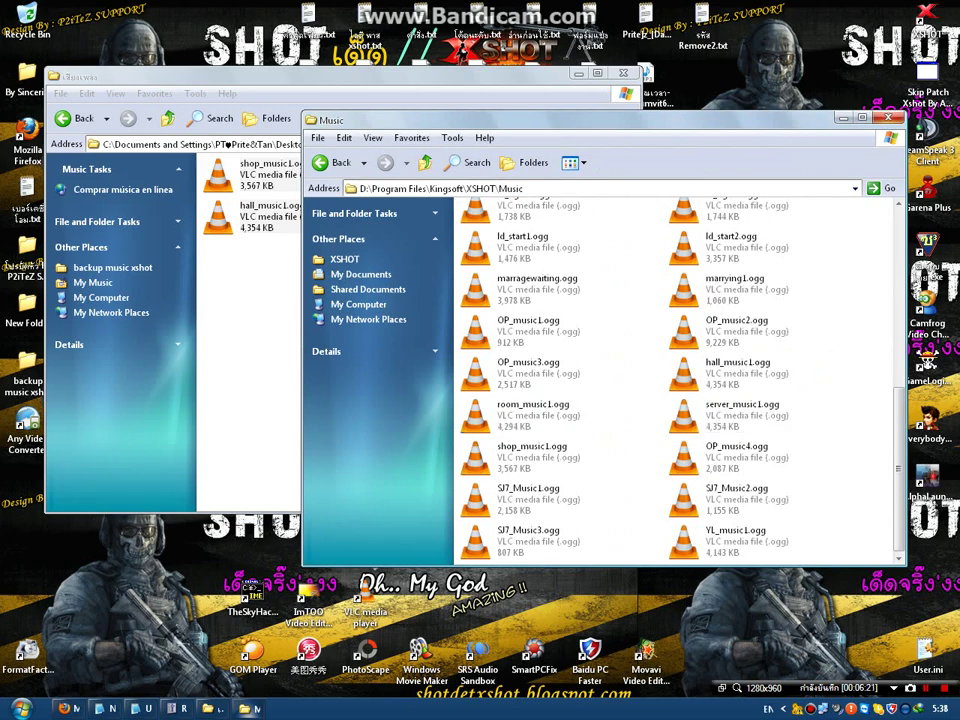
- Close the Music folder window and start XSHOT on the First Blood server
{"action": "left_click", "coordinate": [888, 118]}
{"action": "left_click", "coordinate": [857, 110]}
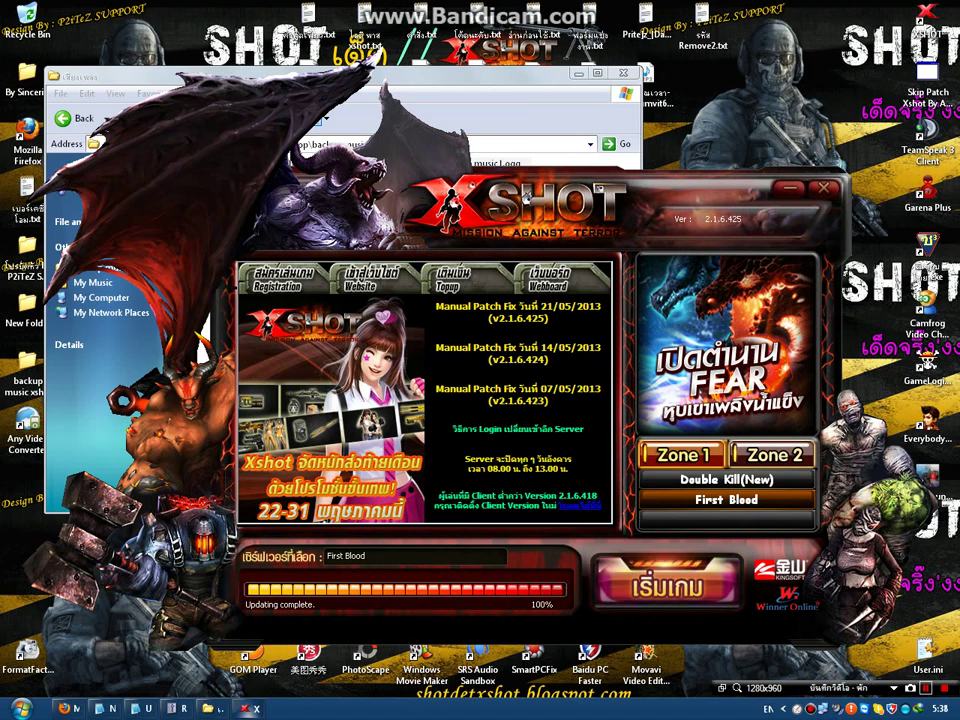
{"action": "key", "text": "shift+F12"}
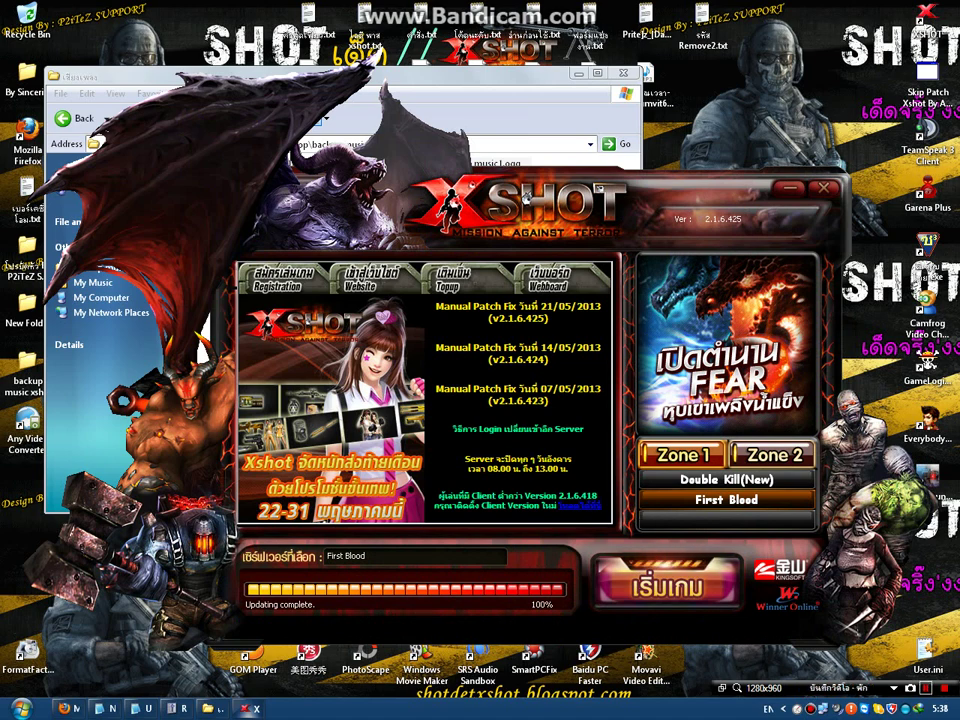
{"action": "key", "text": "shift+F12"}
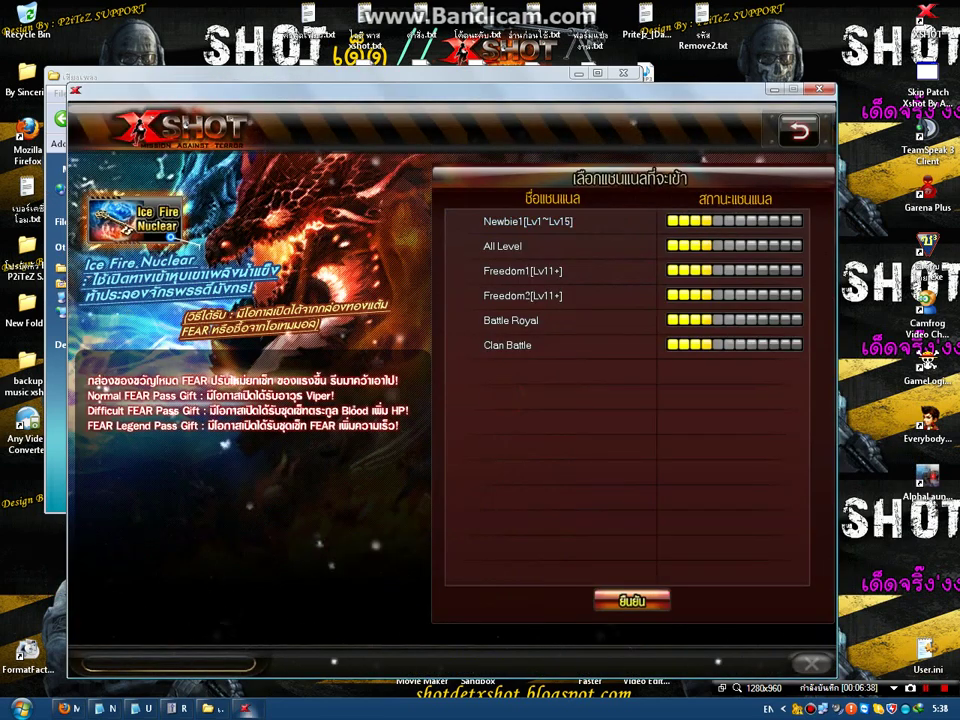
- Select Stereo Mix as the sound source in Recording Control
{"action": "left_click", "coordinate": [176, 708]}
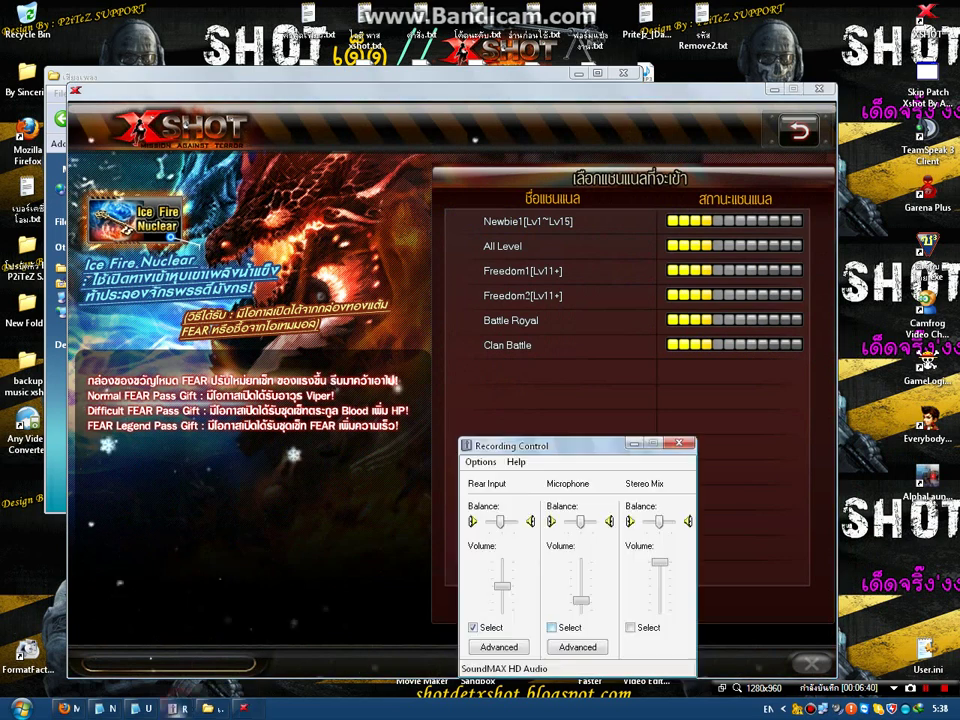
{"action": "left_click", "coordinate": [630, 626]}
{"action": "left_click", "coordinate": [660, 445]}
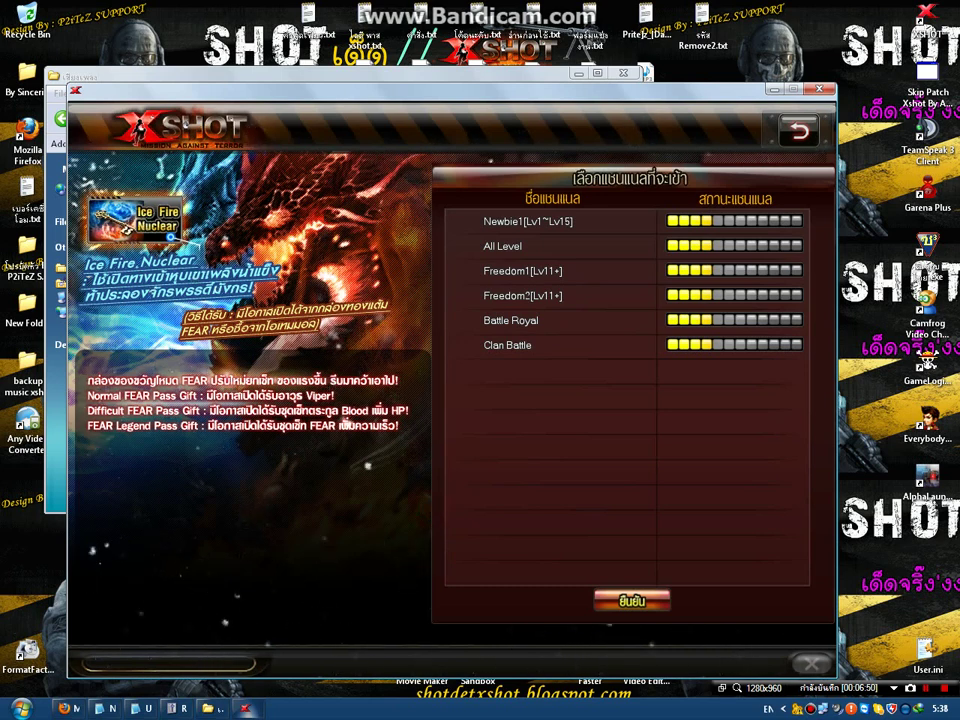
- Enter Channel2 of the All Level group in XSHOT and dismiss the promotional video in the lobby
{"action": "left_click_drag", "start_coordinate": [450, 89], "coordinate": [453, 62]}
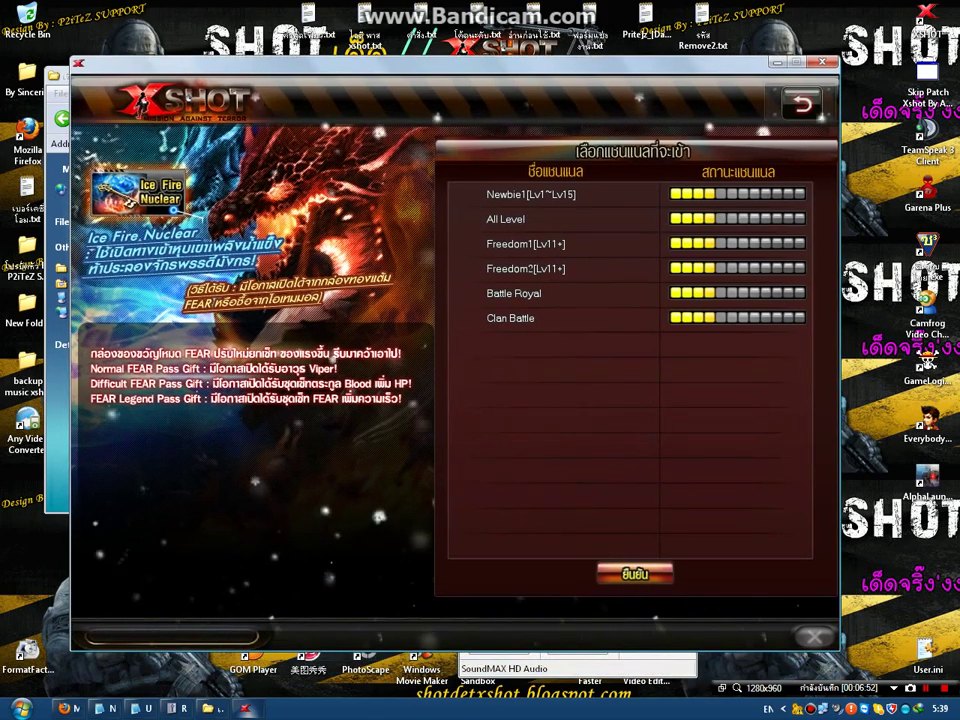
{"action": "left_click", "coordinate": [518, 220]}
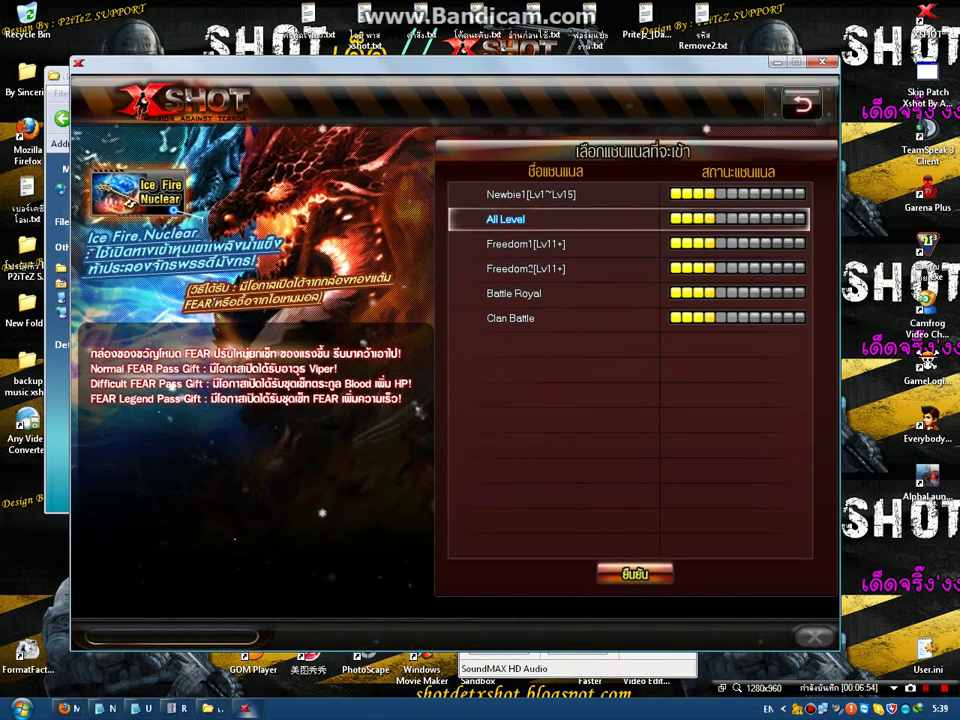
{"action": "double_click", "coordinate": [524, 218]}
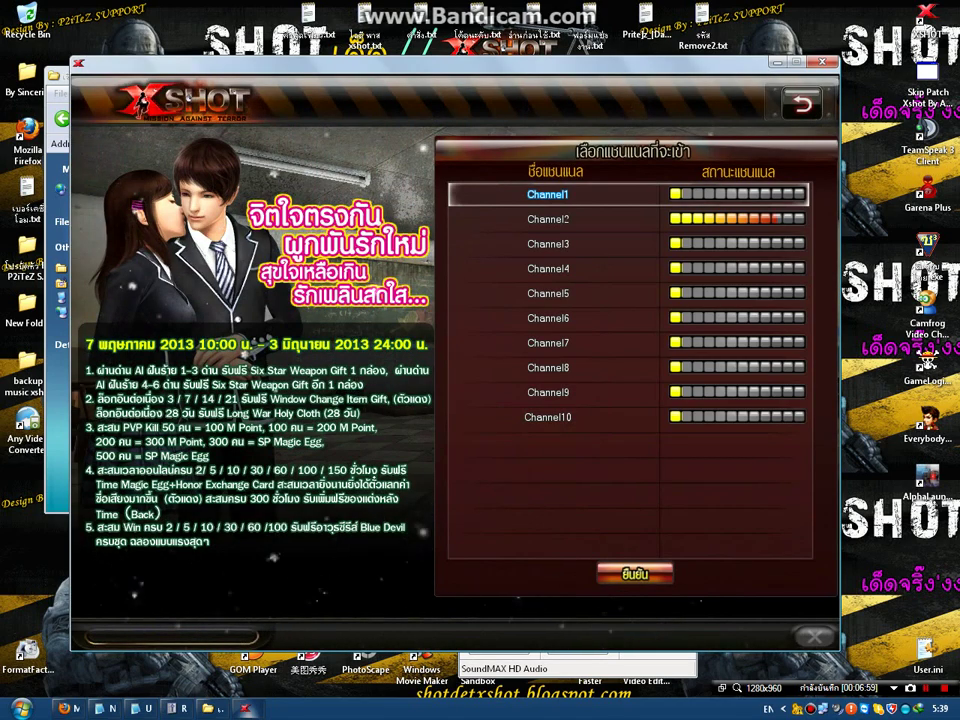
{"action": "left_click", "coordinate": [548, 219]}
{"action": "left_click", "coordinate": [548, 243]}
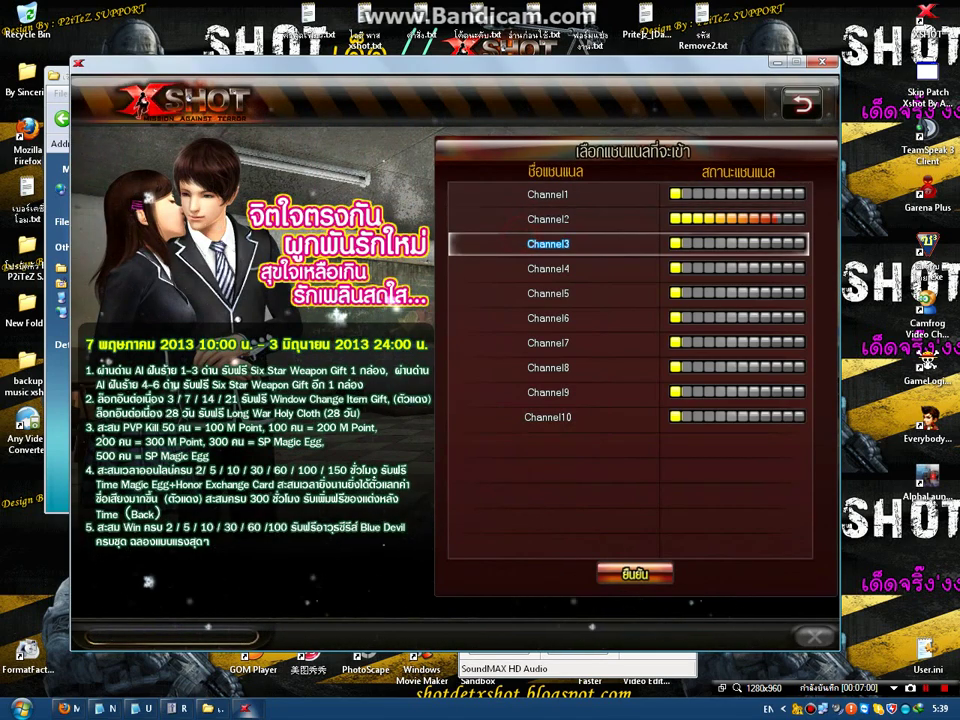
{"action": "left_click", "coordinate": [521, 219]}
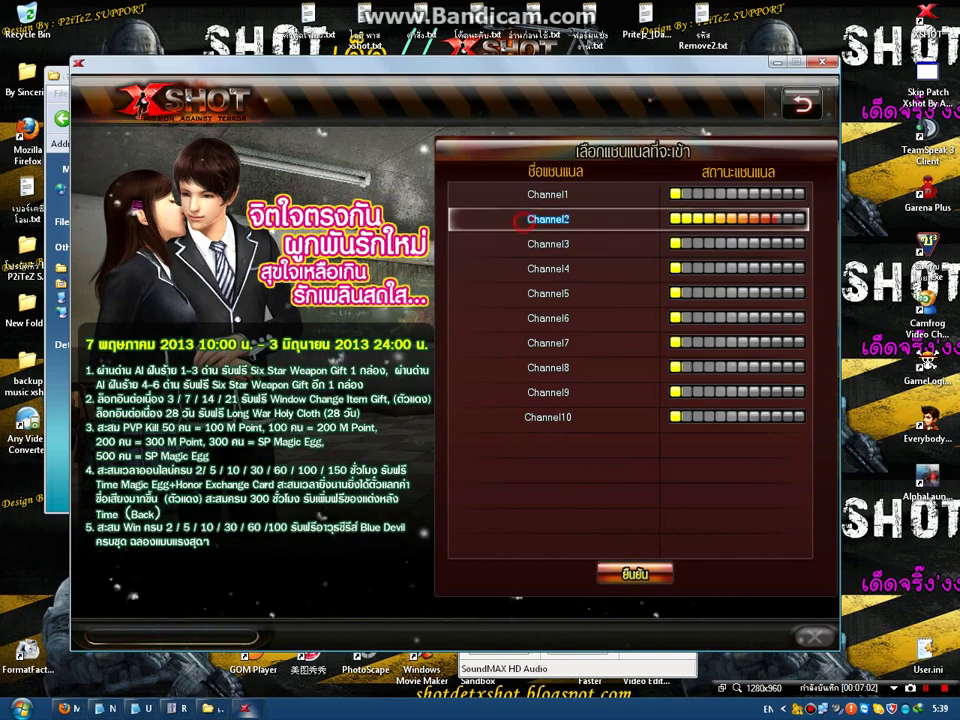
{"action": "double_click", "coordinate": [521, 219]}
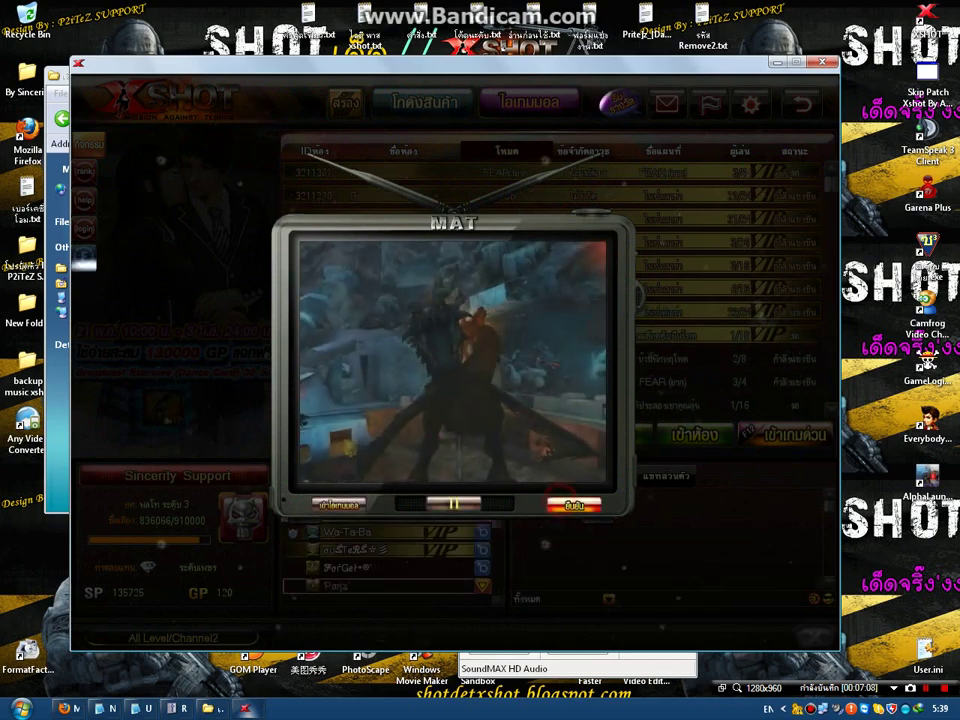
{"action": "left_click", "coordinate": [573, 505]}
{"action": "left_click", "coordinate": [483, 382]}
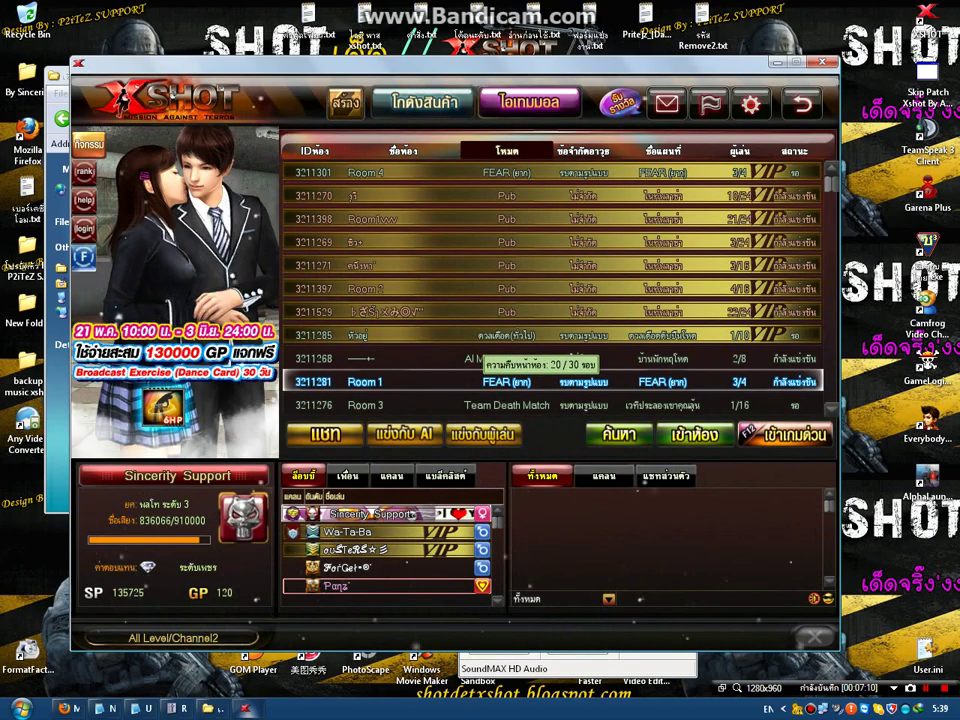